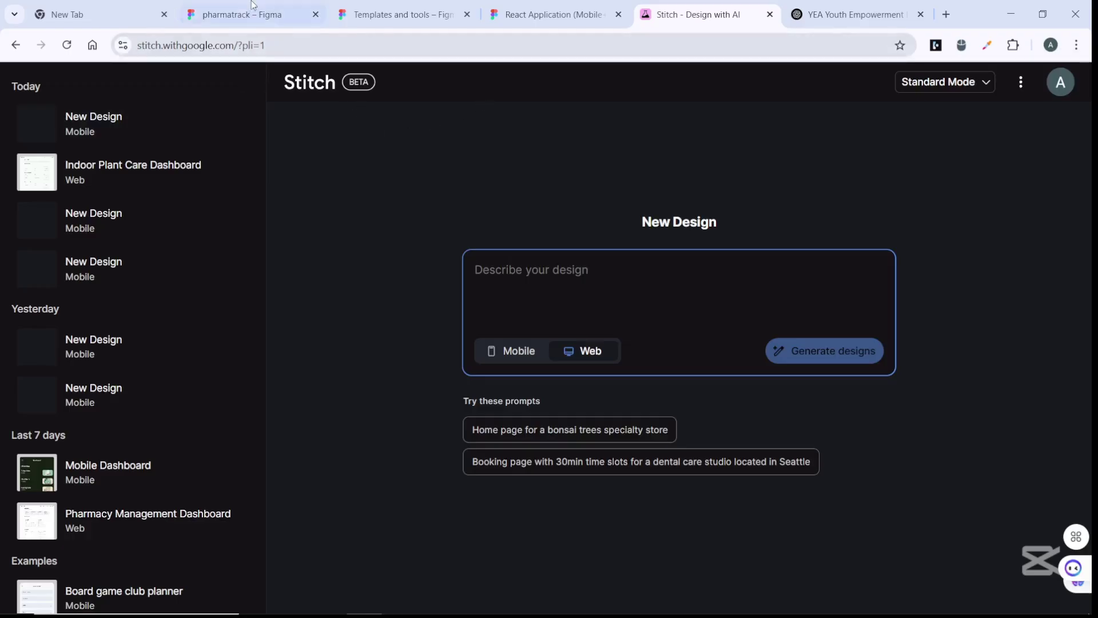
Check the Stitch page address in the address bar, then dismiss its suggestions
{"action": "left_click", "coordinate": [272, 45]}
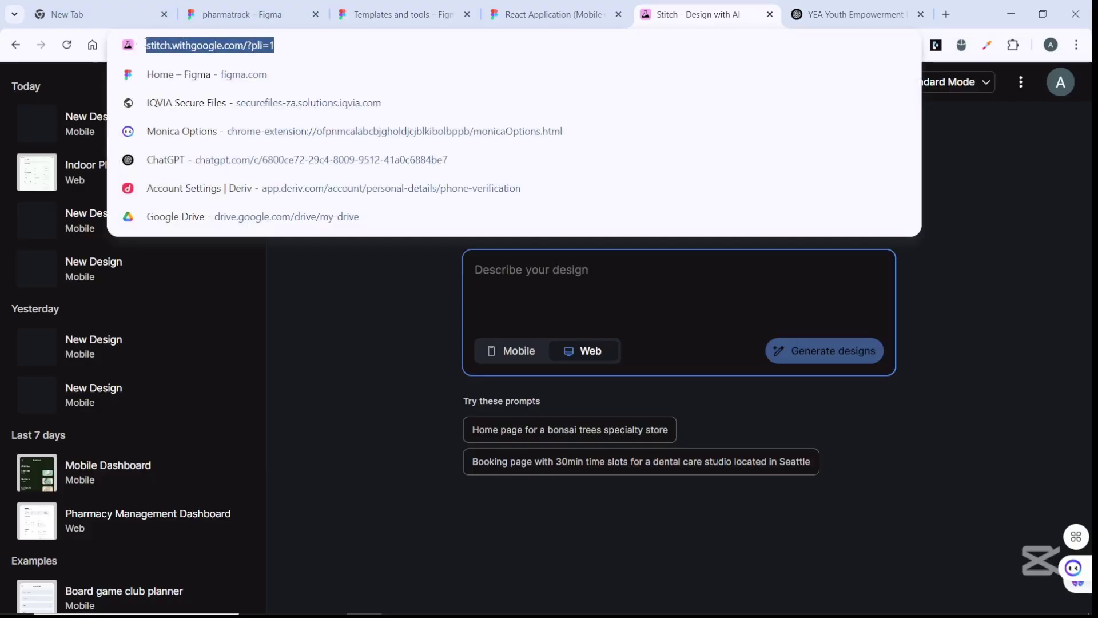
{"action": "key", "text": "End"}
{"action": "left_click", "coordinate": [370, 367]}
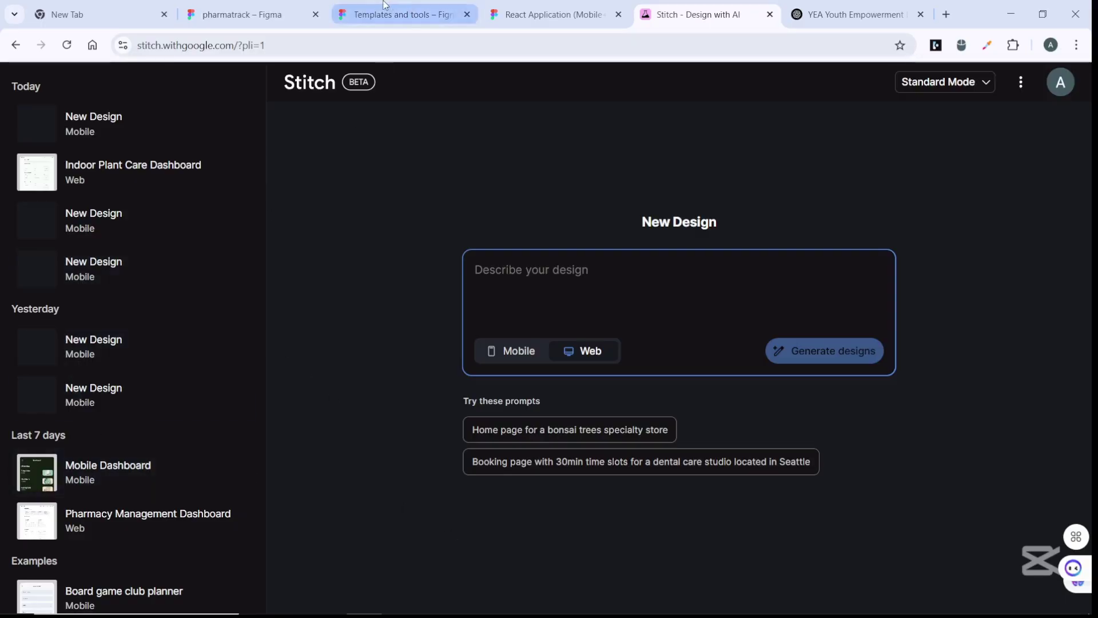
Search Figma Community for 'mobile app' and view the MobileApp Landing Page template details
{"action": "left_click", "coordinate": [377, 17]}
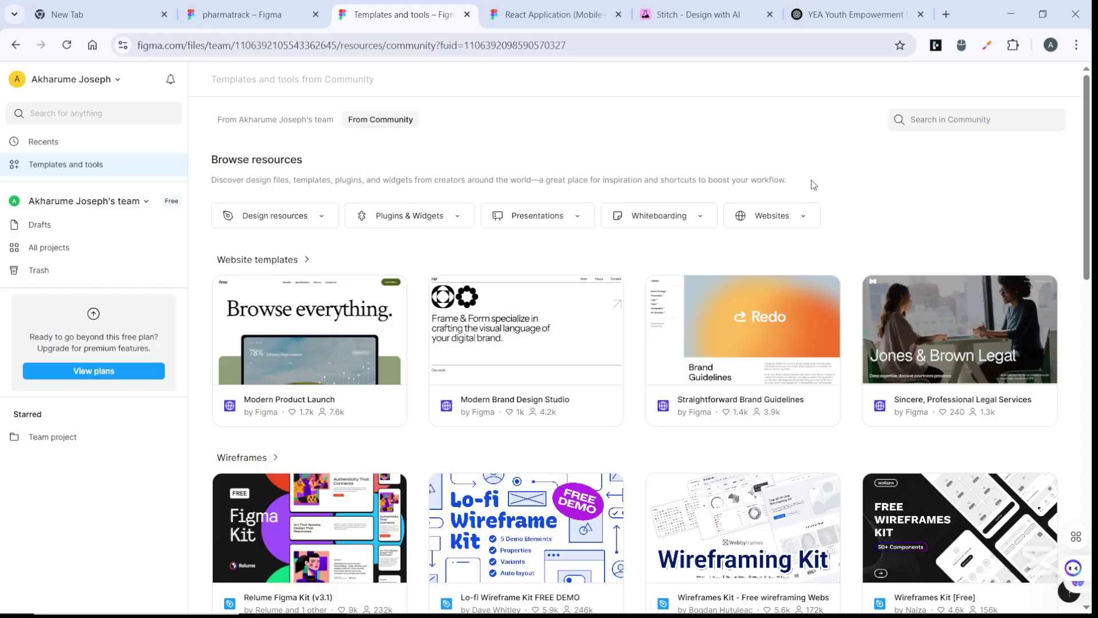
{"action": "left_click", "coordinate": [927, 119]}
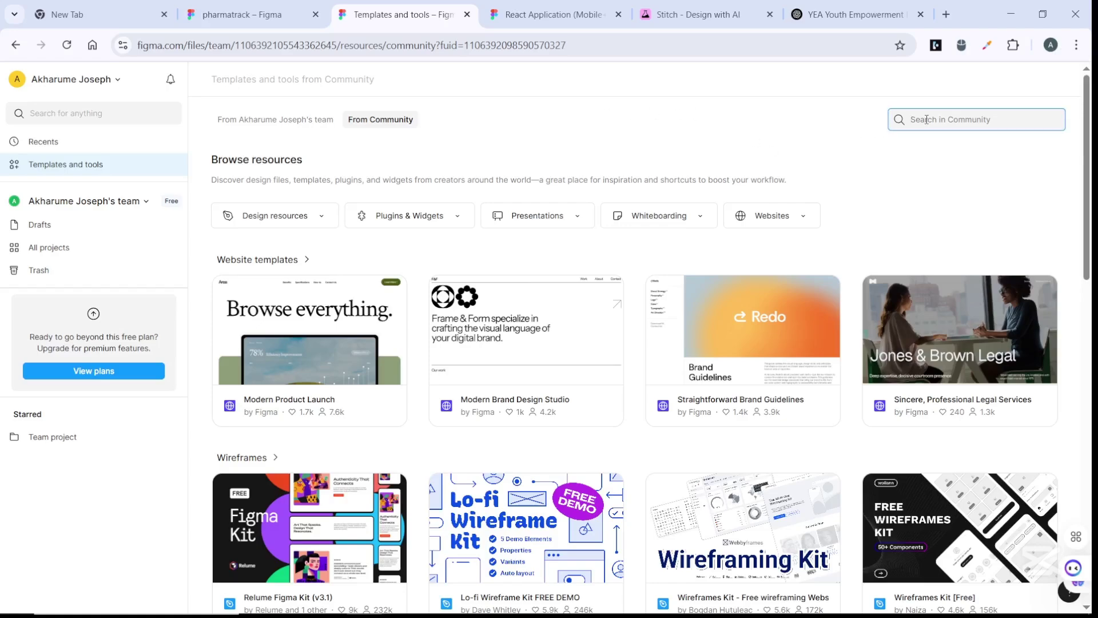
{"action": "type", "text": "mobile app"}
{"action": "key", "text": "Return"}
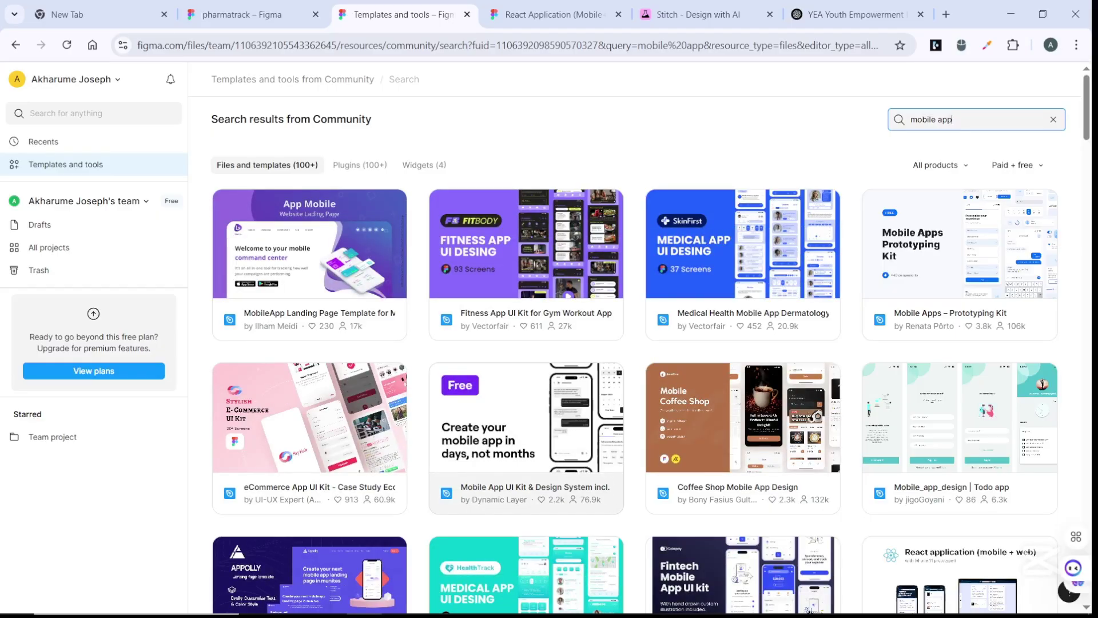
{"action": "left_click", "coordinate": [326, 242]}
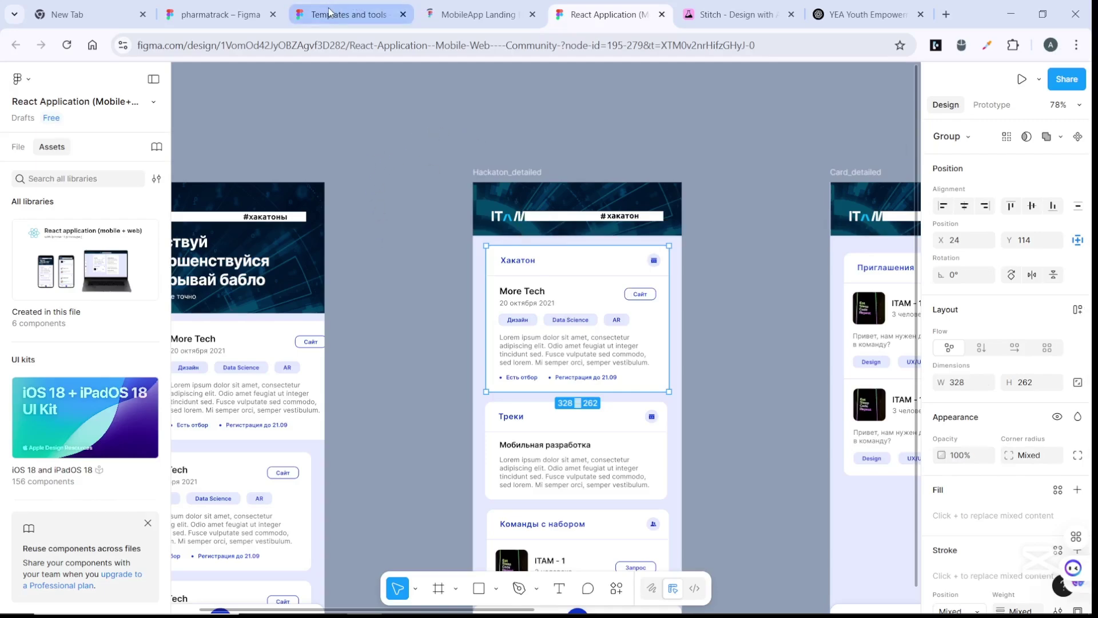
Close the MobileApp Landing Page template details to return to the 'mobile app' results
{"action": "left_click", "coordinate": [305, 20]}
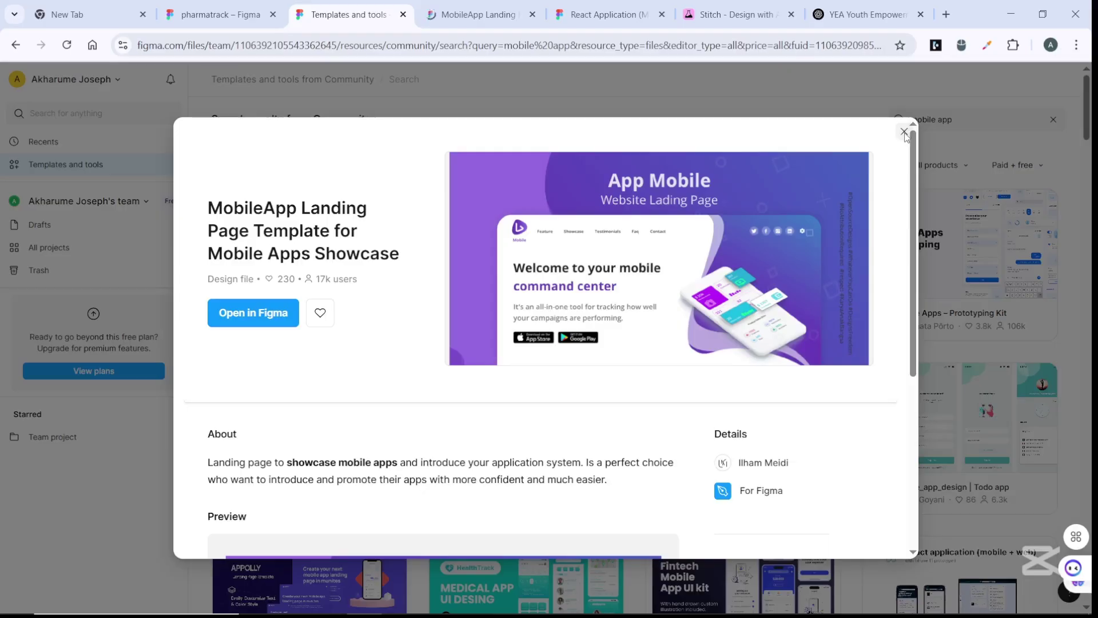
{"action": "left_click", "coordinate": [904, 132]}
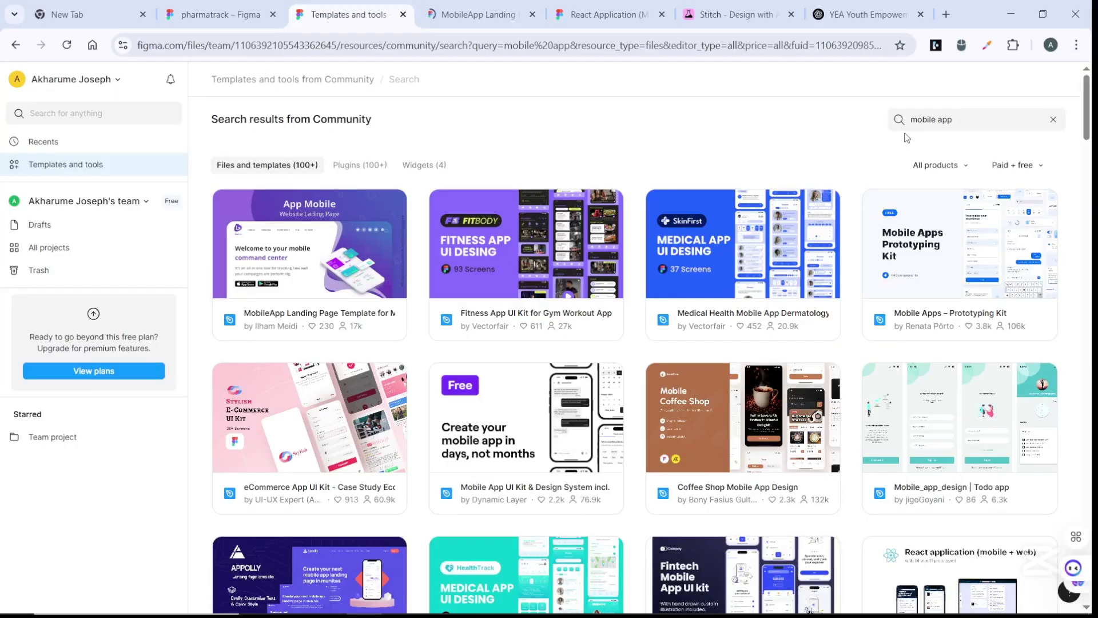
Return to Stitch's New Design page and choose the Mobile design option
{"action": "left_click", "coordinate": [719, 15]}
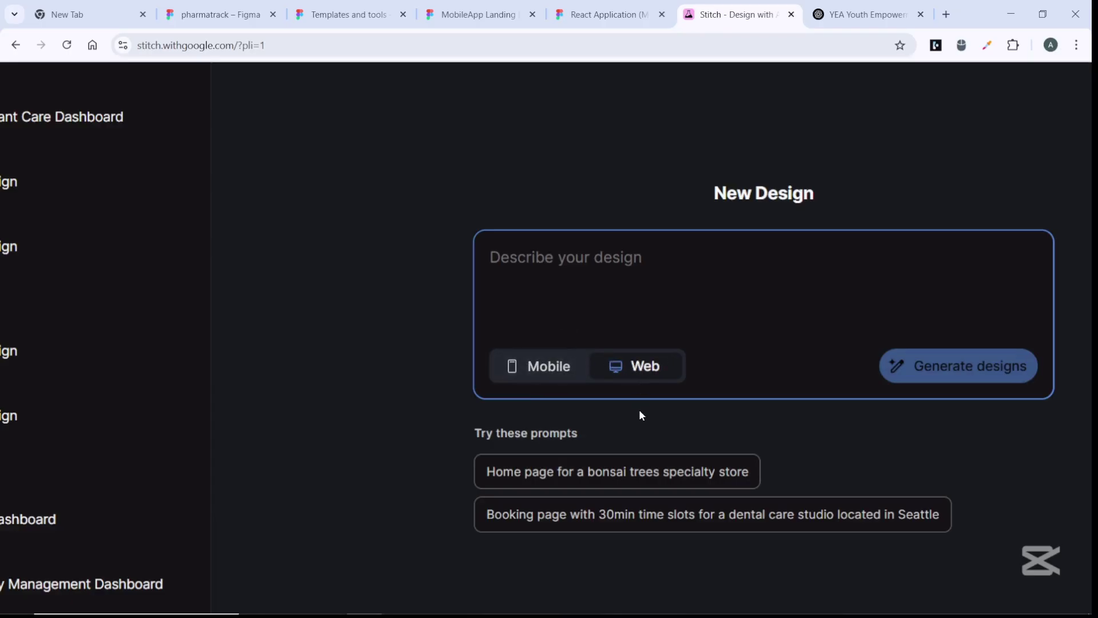
{"action": "left_click", "coordinate": [536, 369]}
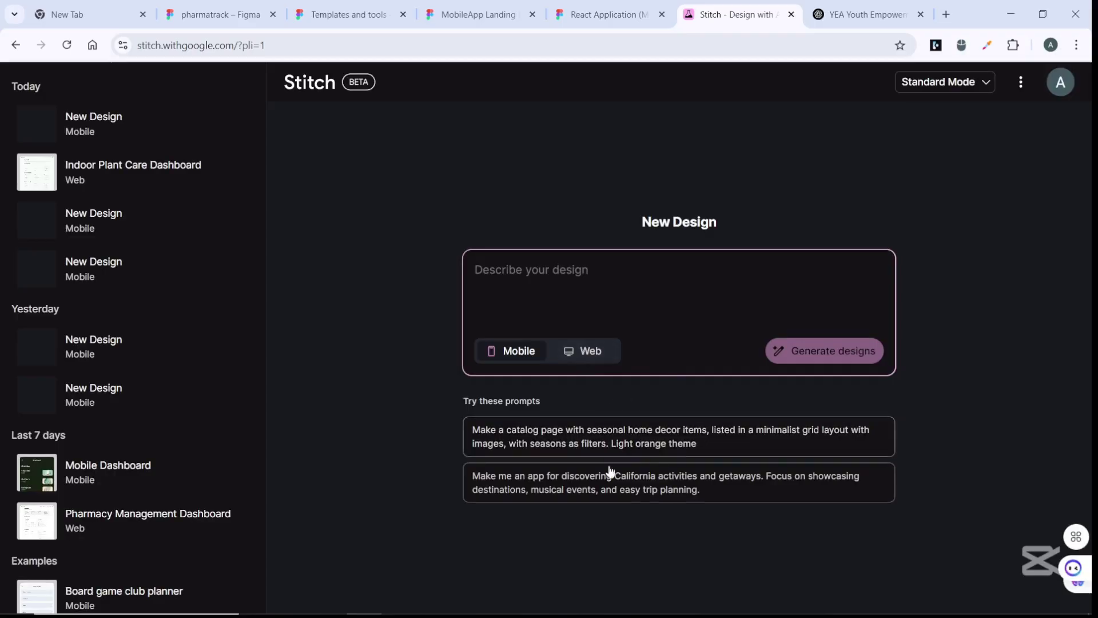
Generate the Seasonal Decor Catalog screen from the seasonal home decor catalog suggested prompt
{"action": "left_click", "coordinate": [643, 436]}
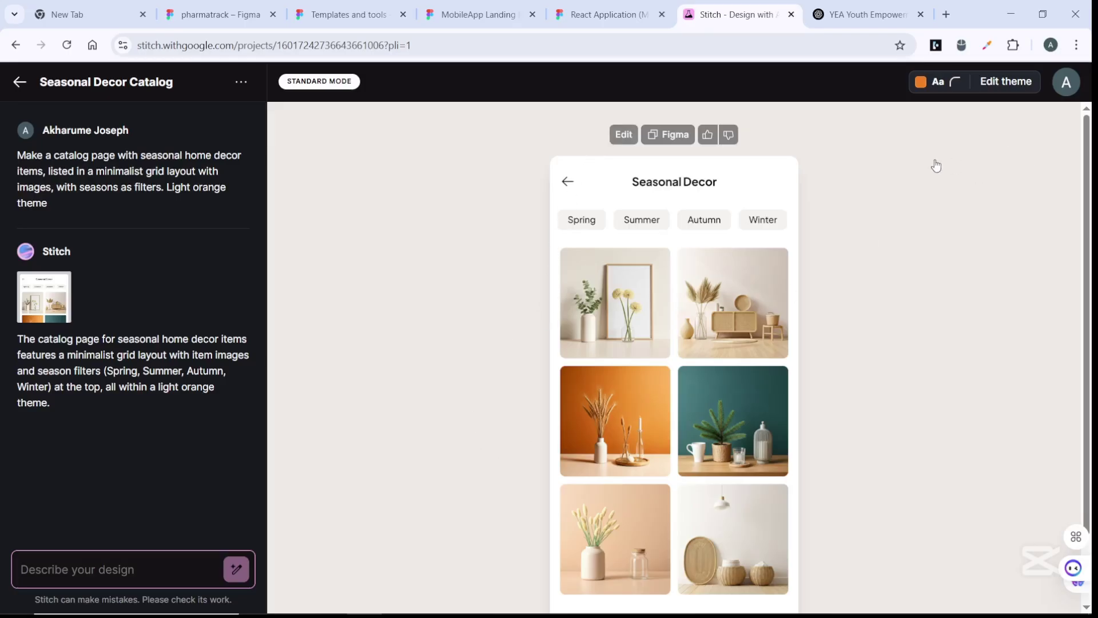
{"action": "left_click", "coordinate": [921, 83]}
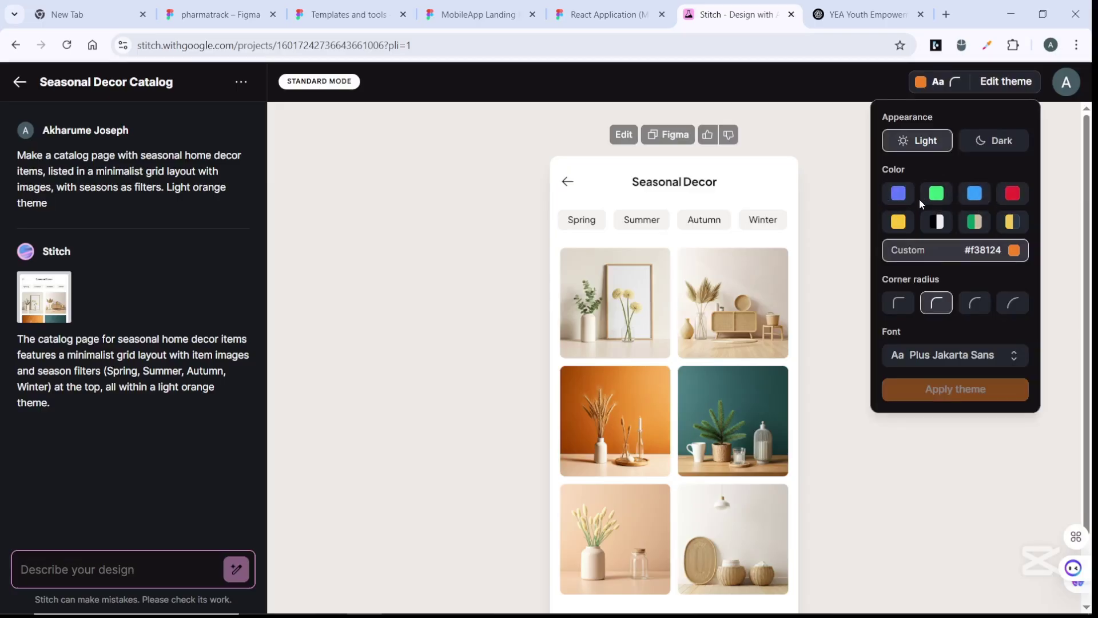
{"action": "left_click", "coordinate": [826, 185]}
{"action": "left_click", "coordinate": [832, 177]}
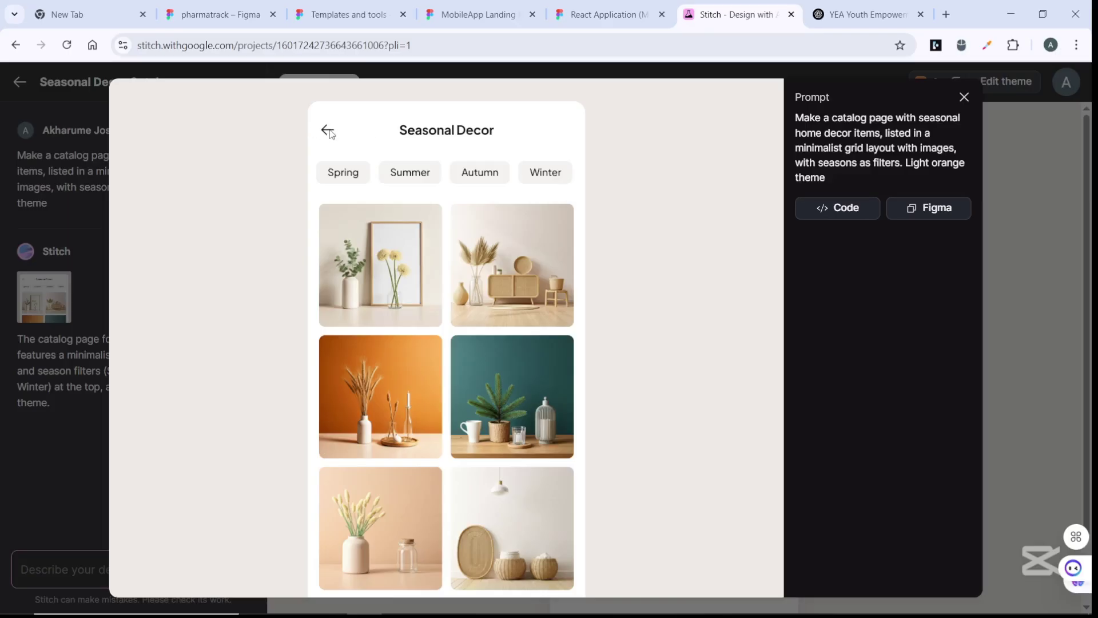
{"action": "left_click", "coordinate": [963, 97]}
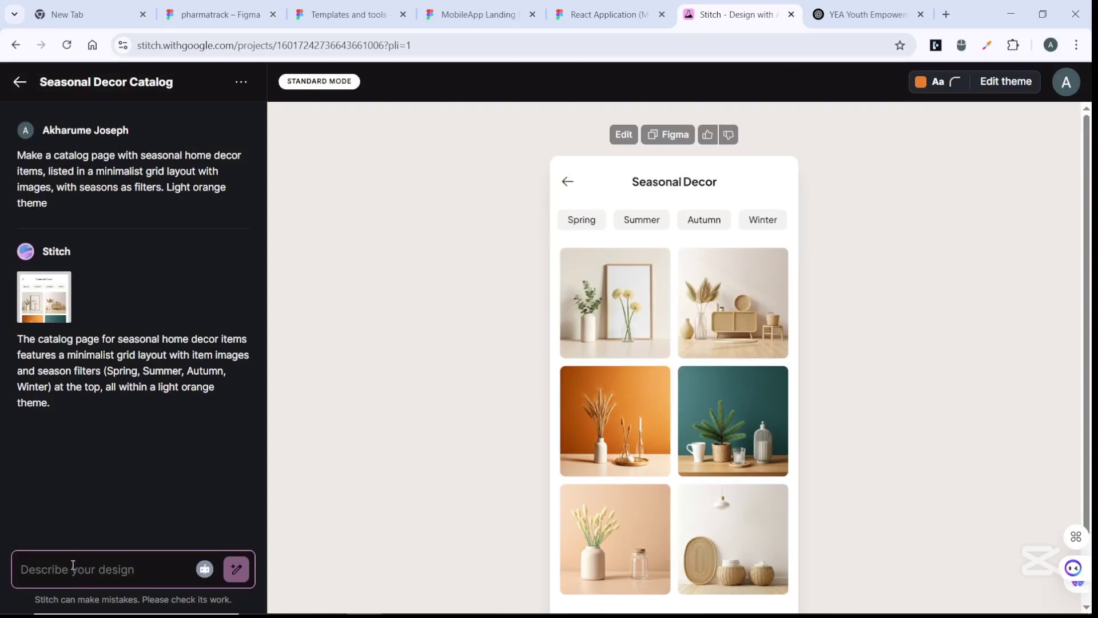
Send the prompt 'Give additional 2 pages of the above design' and enlarge the page to read the reply
{"action": "type", "text": "Give"}
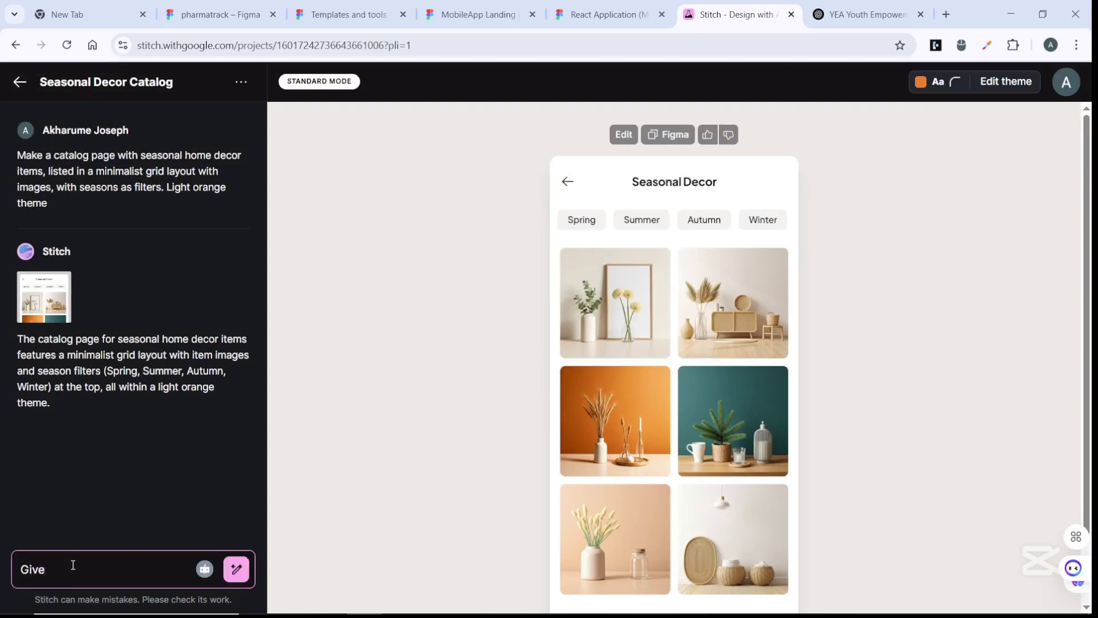
{"action": "type", "text": " me 3 pages"}
{"action": "key", "text": "BackSpace"}
{"action": "key", "text": "BackSpace"}
{"action": "key", "text": "BackSpace"}
{"action": "key", "text": "BackSpace"}
{"action": "key", "text": "BackSpace"}
{"action": "key", "text": "BackSpace"}
{"action": "key", "text": "BackSpace"}
{"action": "key", "text": "BackSpace"}
{"action": "key", "text": "BackSpace"}
{"action": "key", "text": "BackSpace"}
{"action": "key", "text": "BackSpace"}
{"action": "key", "text": "BackSpace"}
{"action": "key", "text": "BackSpace"}
{"action": "key", "text": "BackSpace"}
{"action": "key", "text": "BackSpace"}
{"action": "key", "text": "BackSpace"}
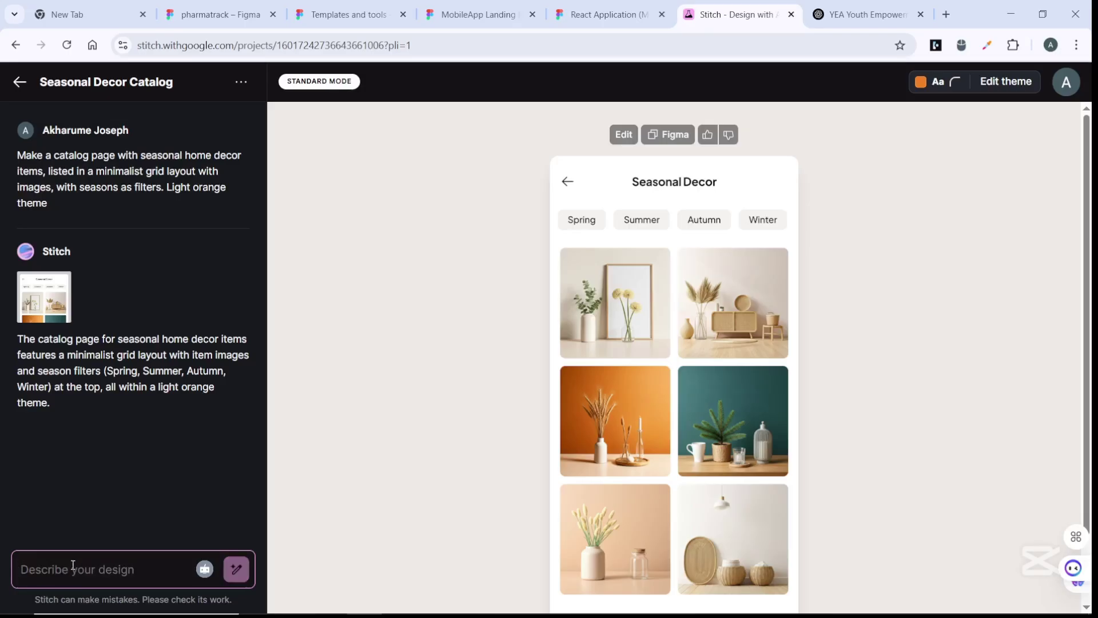
{"action": "type", "text": "Give "}
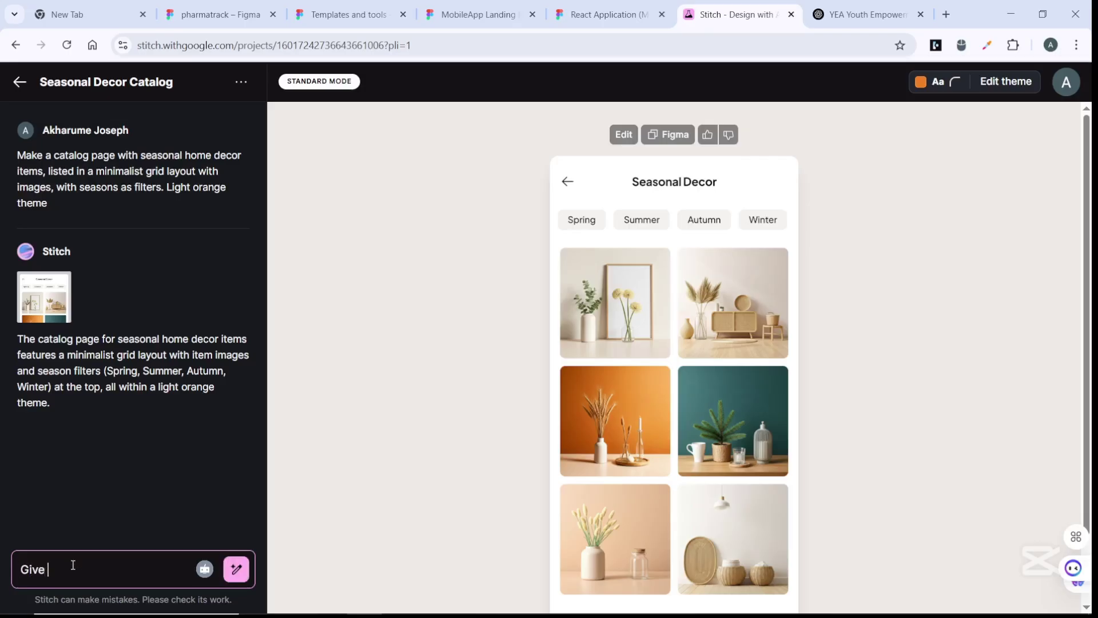
{"action": "type", "text": "additional 2 page"}
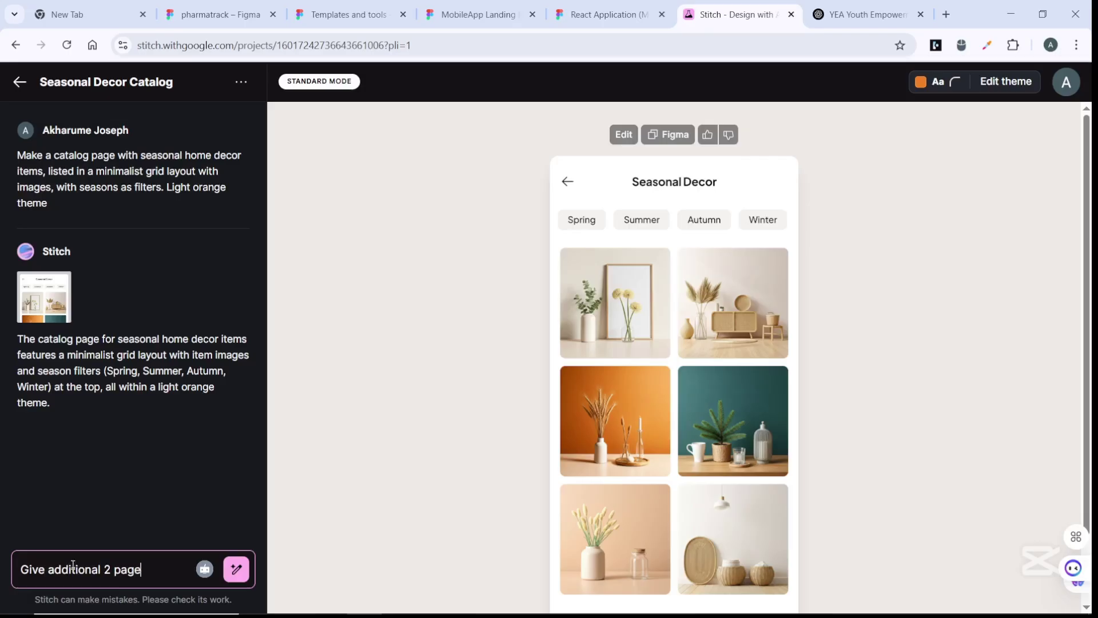
{"action": "type", "text": "s ofthe"}
{"action": "key", "text": "BackSpace"}
{"action": "key", "text": "BackSpace"}
{"action": "type", "text": "the above ok"}
{"action": "key", "text": "BackSpace"}
{"action": "key", "text": "BackSpace"}
{"action": "key", "text": "BackSpace"}
{"action": "type", "text": "desig"}
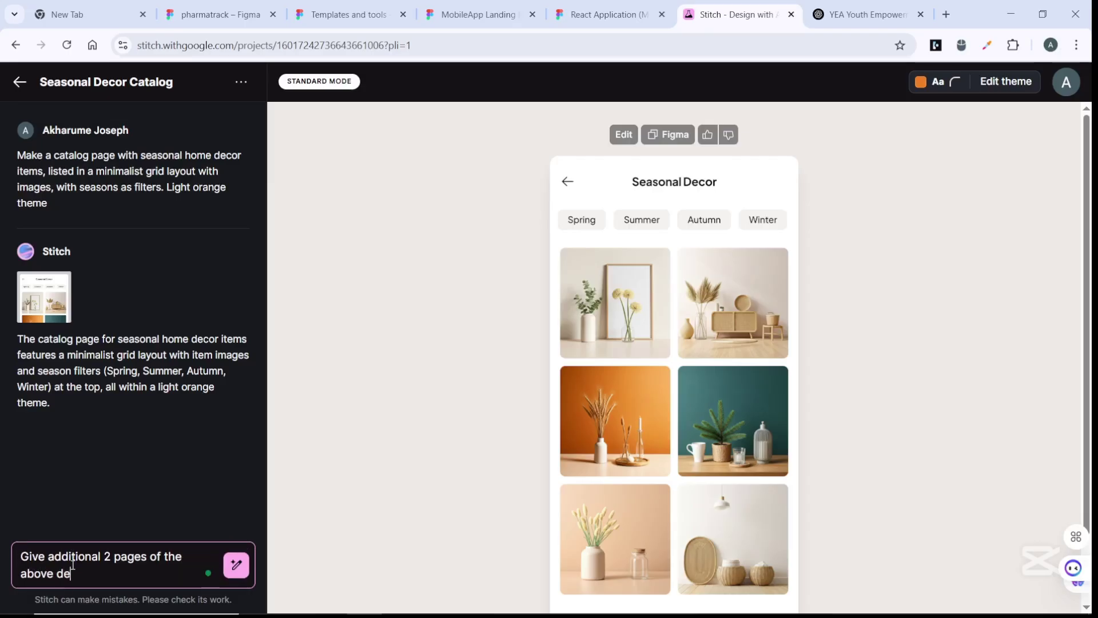
{"action": "type", "text": "n"}
{"action": "key", "text": "Return"}
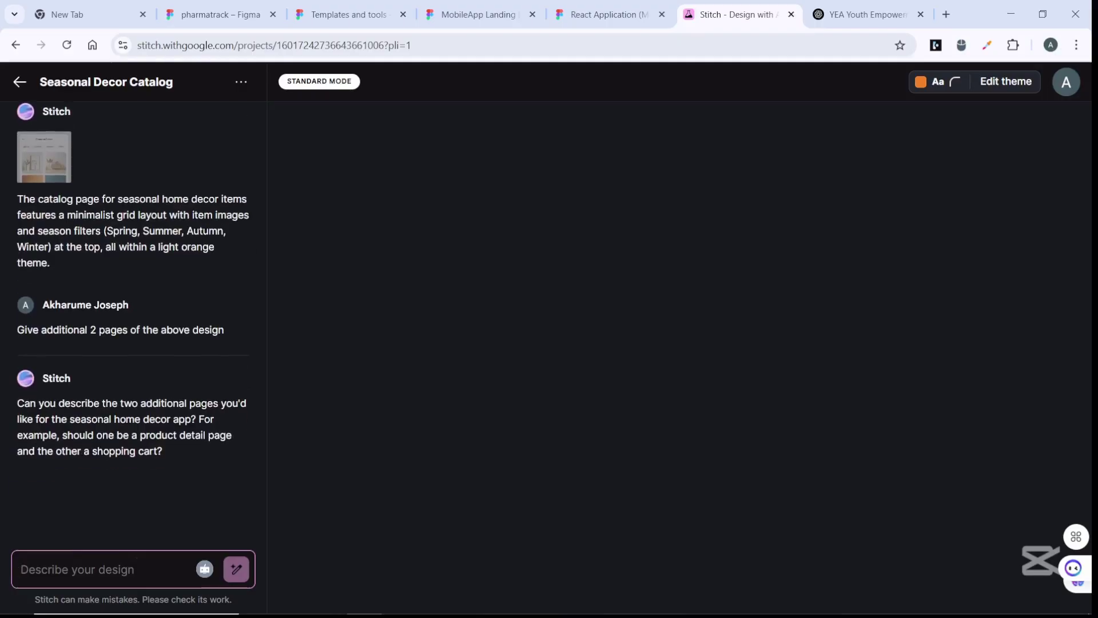
{"action": "key", "text": "ctrl+plus"}
{"action": "key", "text": "ctrl+plus"}
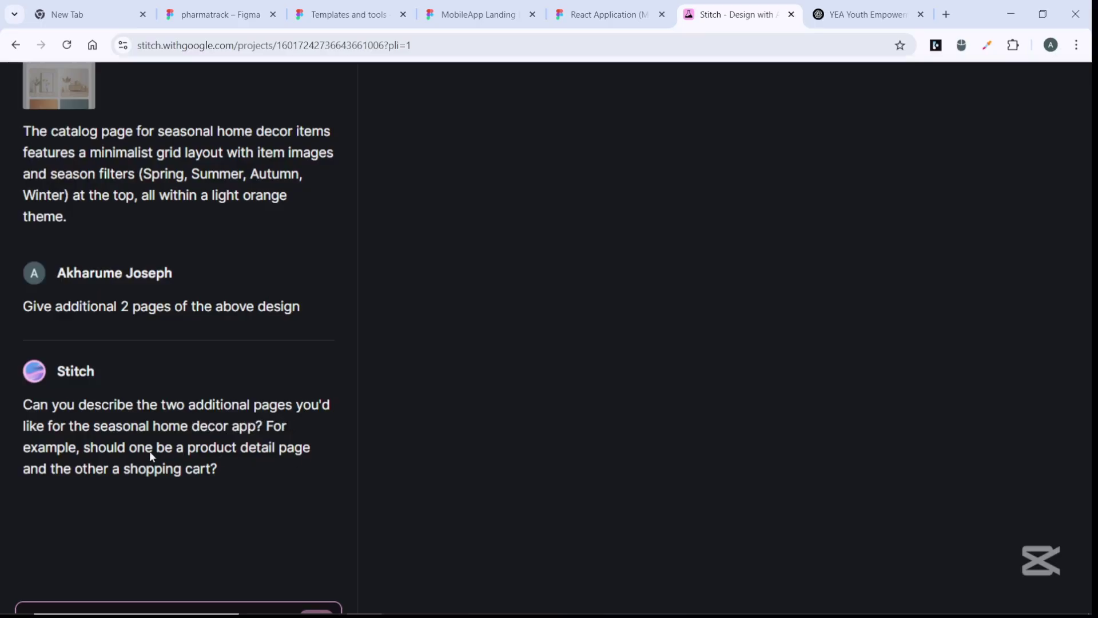
{"action": "scroll", "coordinate": [178, 337], "scroll_direction": "down", "scroll_amount": 1}
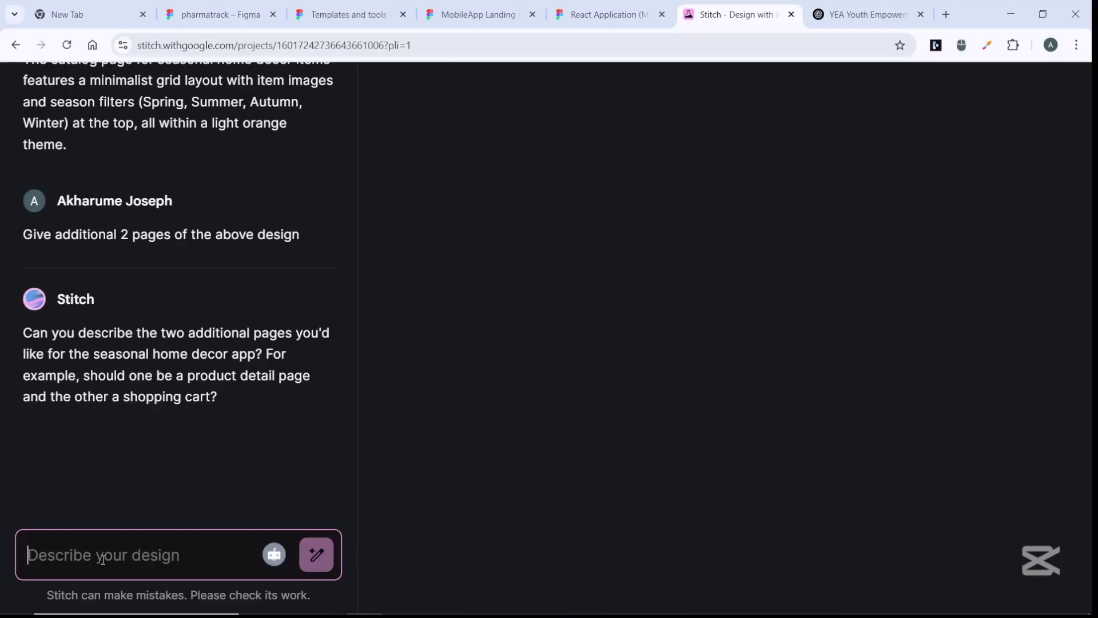
Reply 'yes add product details and shopping cart' in the Describe your design box
{"action": "type", "text": "yes add product details and shopping "}
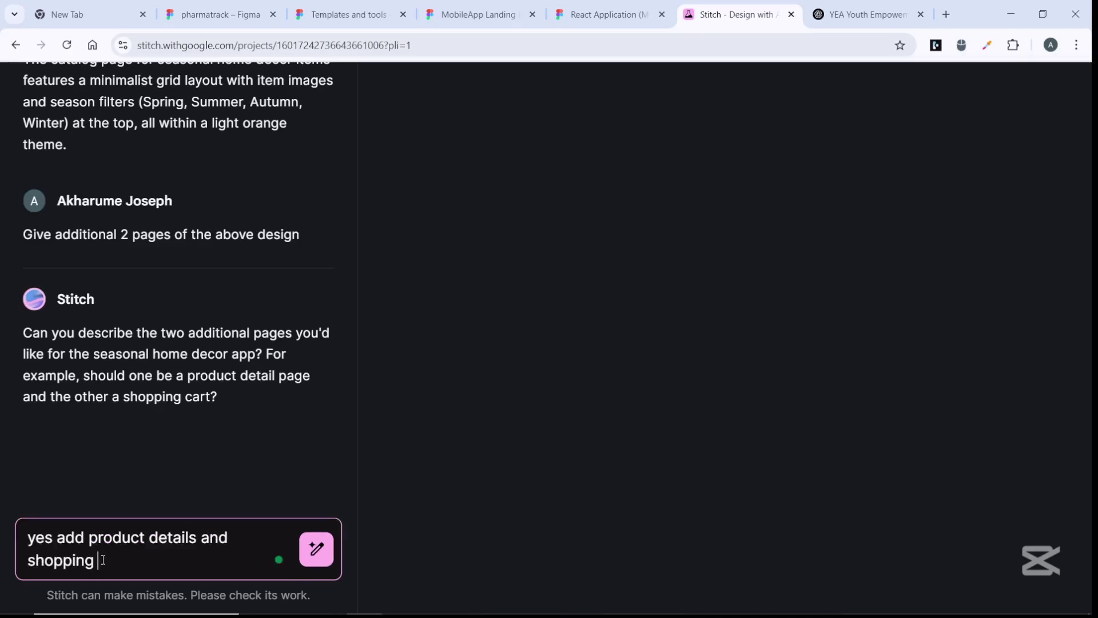
{"action": "type", "text": "cart"}
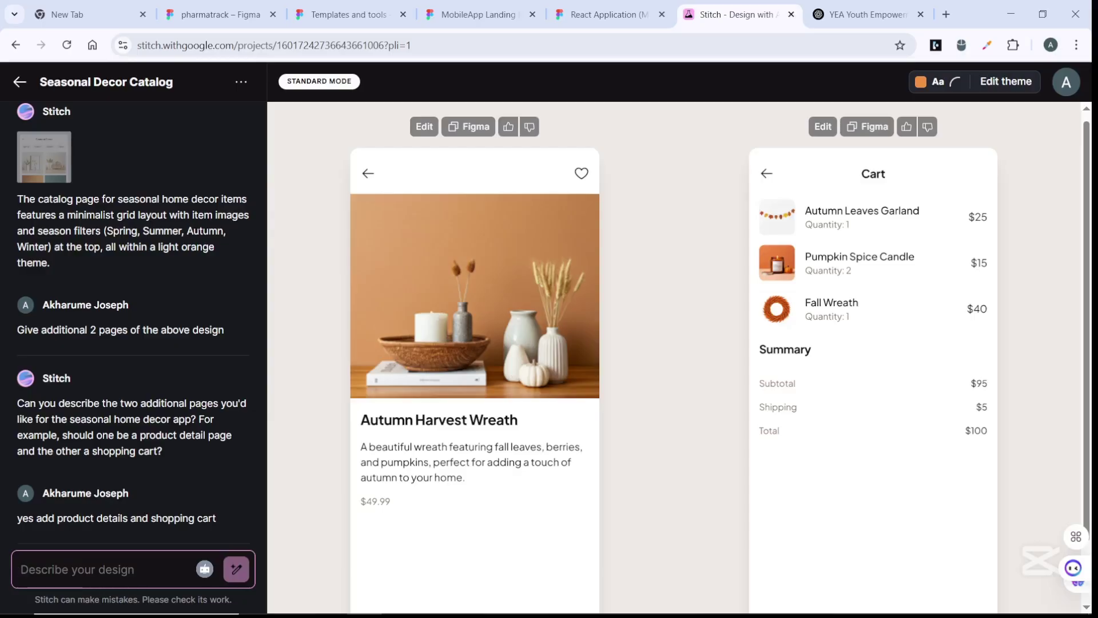
Scroll the canvas to review the new Autumn Harvest Wreath product page and $100 cart screens
{"action": "scroll", "coordinate": [675, 355], "scroll_direction": "down", "scroll_amount": 1}
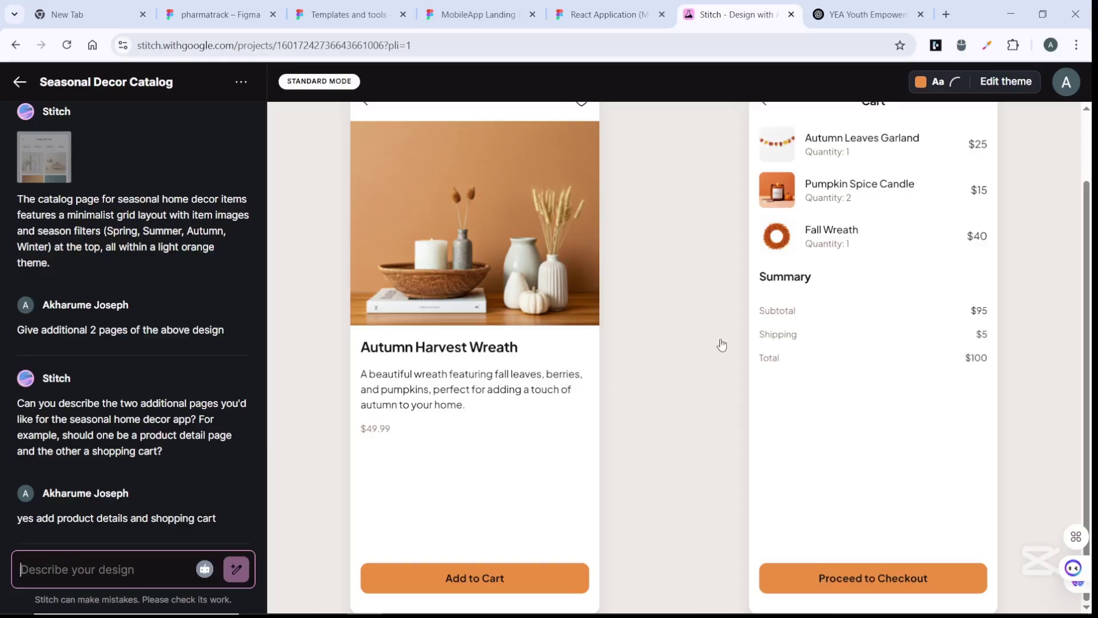
{"action": "scroll", "coordinate": [675, 354], "scroll_direction": "up", "scroll_amount": 2}
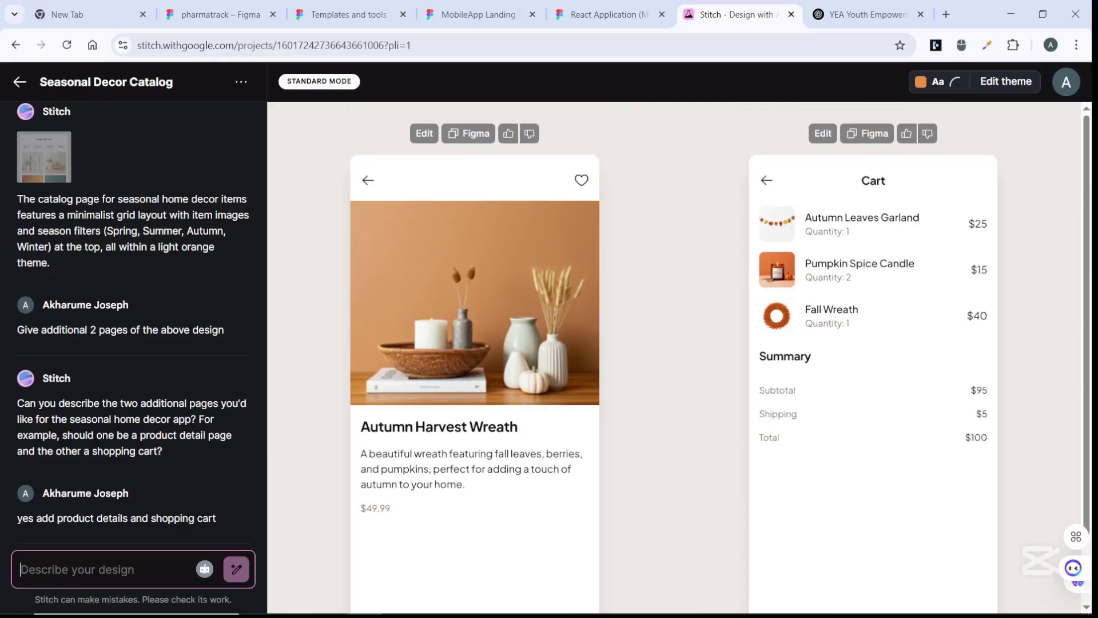
{"action": "scroll", "coordinate": [675, 354], "scroll_direction": "down", "scroll_amount": 2}
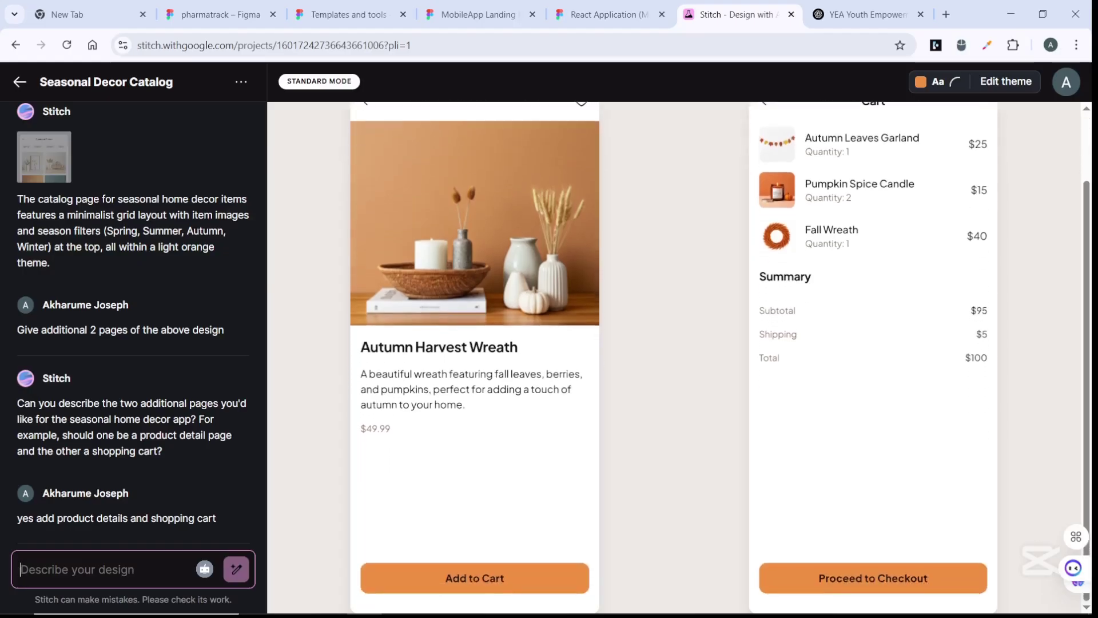
{"action": "scroll", "coordinate": [675, 354], "scroll_direction": "up", "scroll_amount": 2}
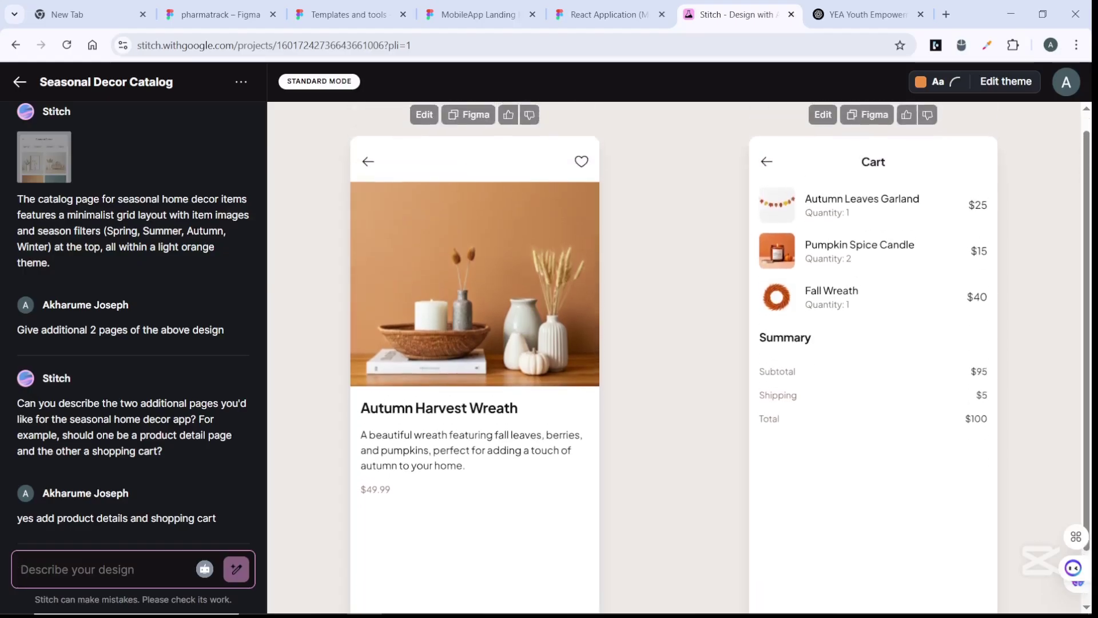
{"action": "scroll", "coordinate": [674, 355], "scroll_direction": "down", "scroll_amount": 2}
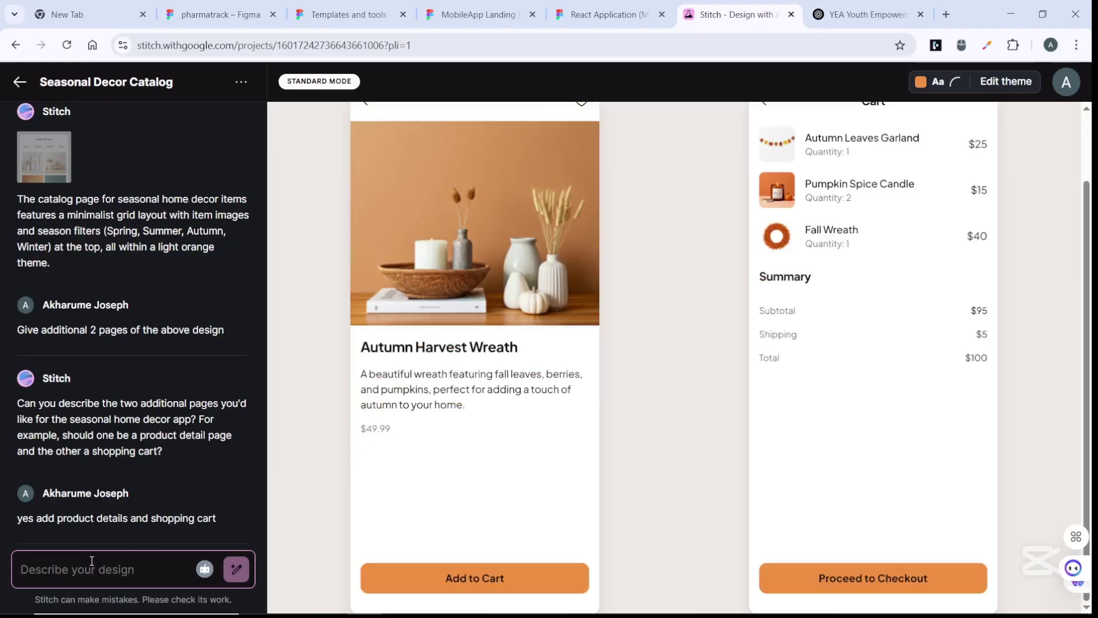
Send 'add the authentication page' to generate the Account sign-in and sign-up screen
{"action": "type", "text": "add"}
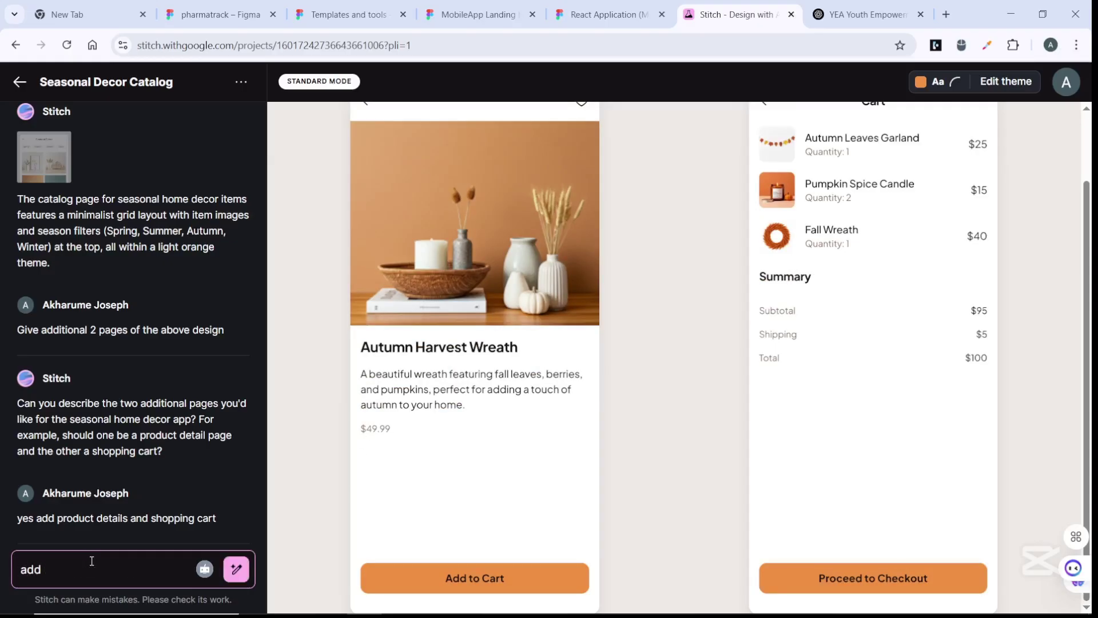
{"action": "type", "text": " the authentic"}
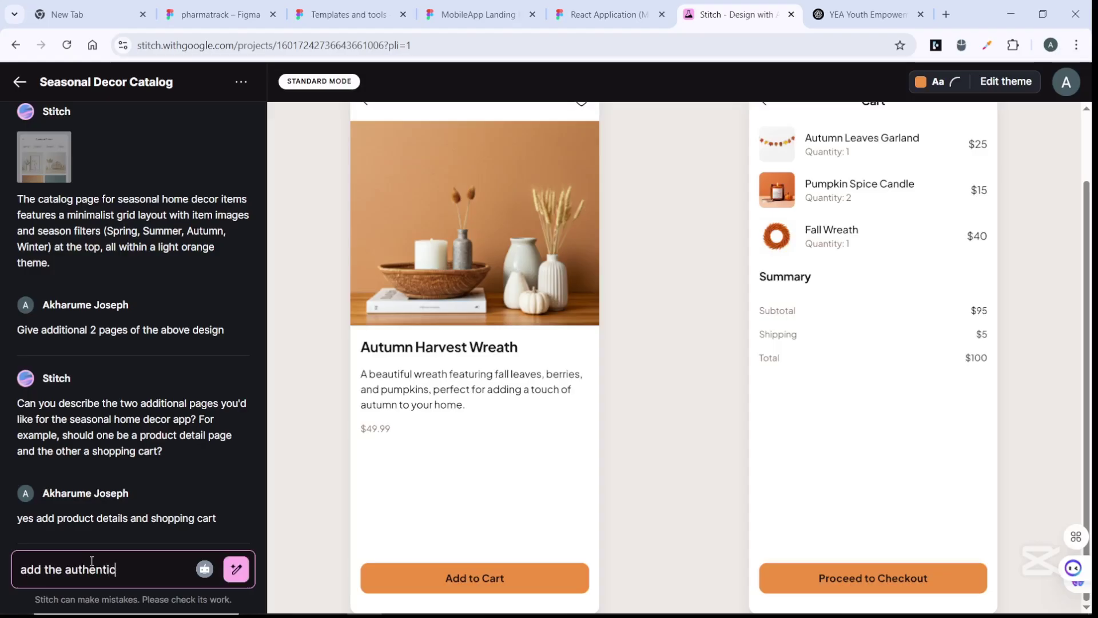
{"action": "type", "text": "ation page"}
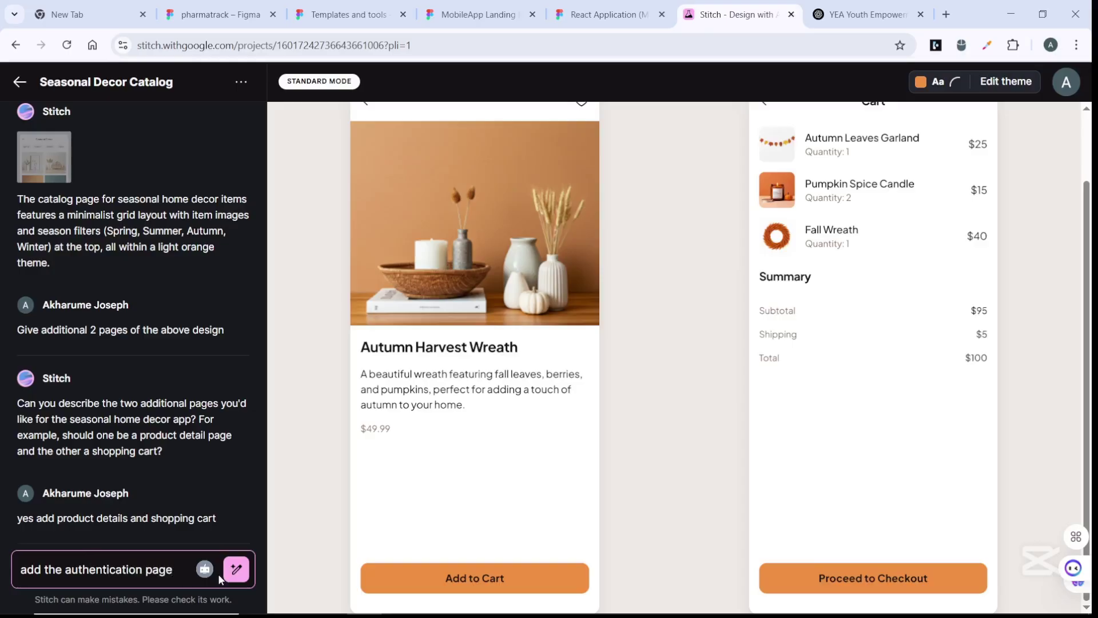
{"action": "key", "text": "Return"}
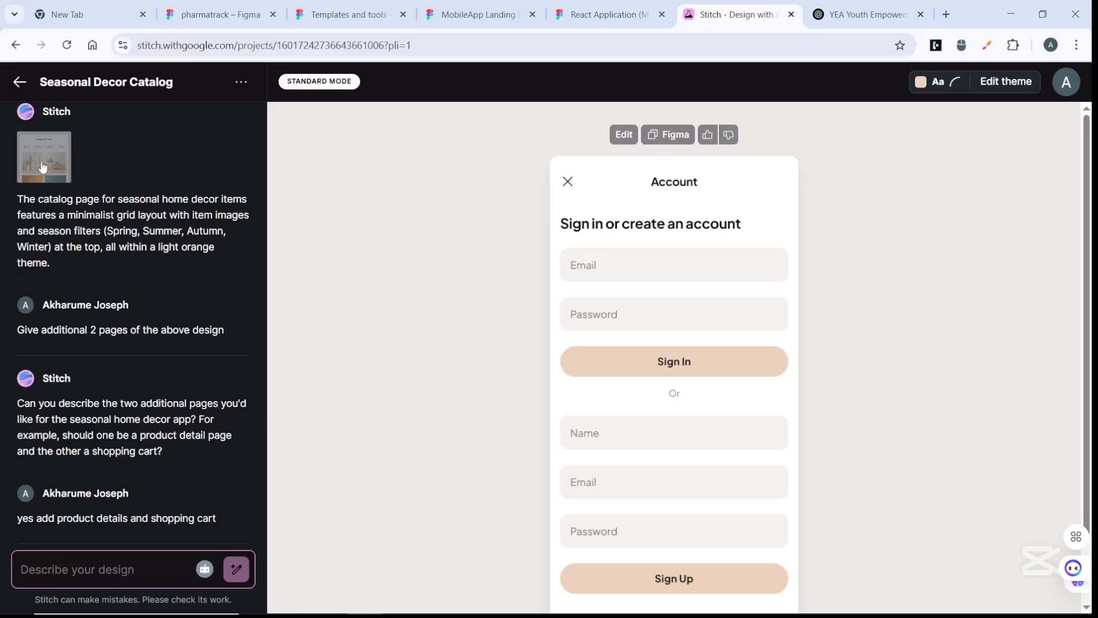
{"action": "left_click", "coordinate": [44, 163]}
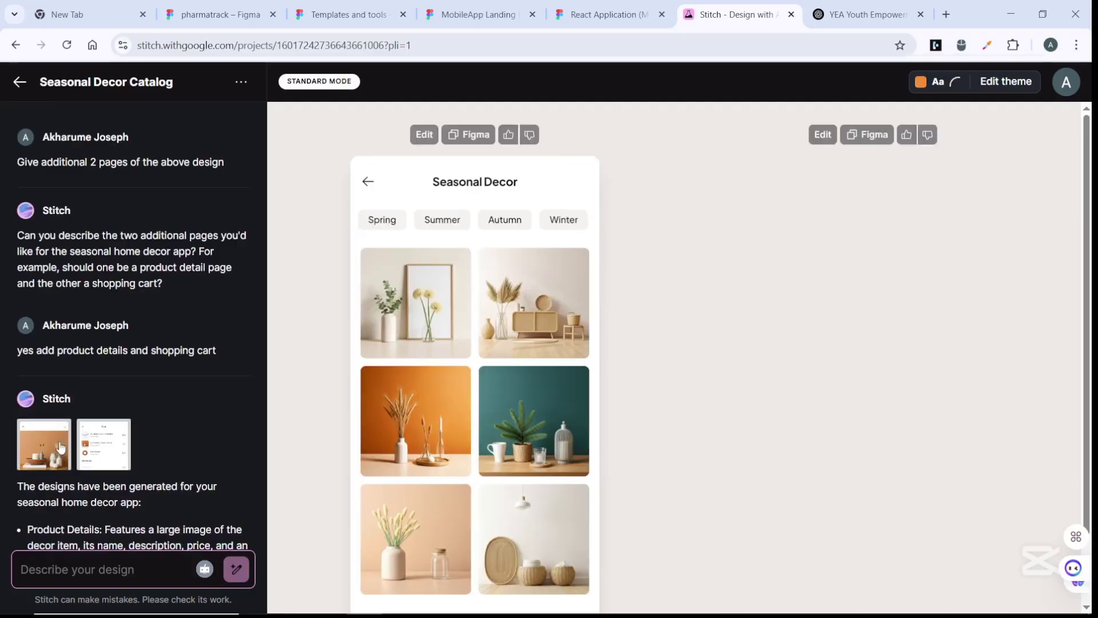
{"action": "left_click", "coordinate": [103, 455]}
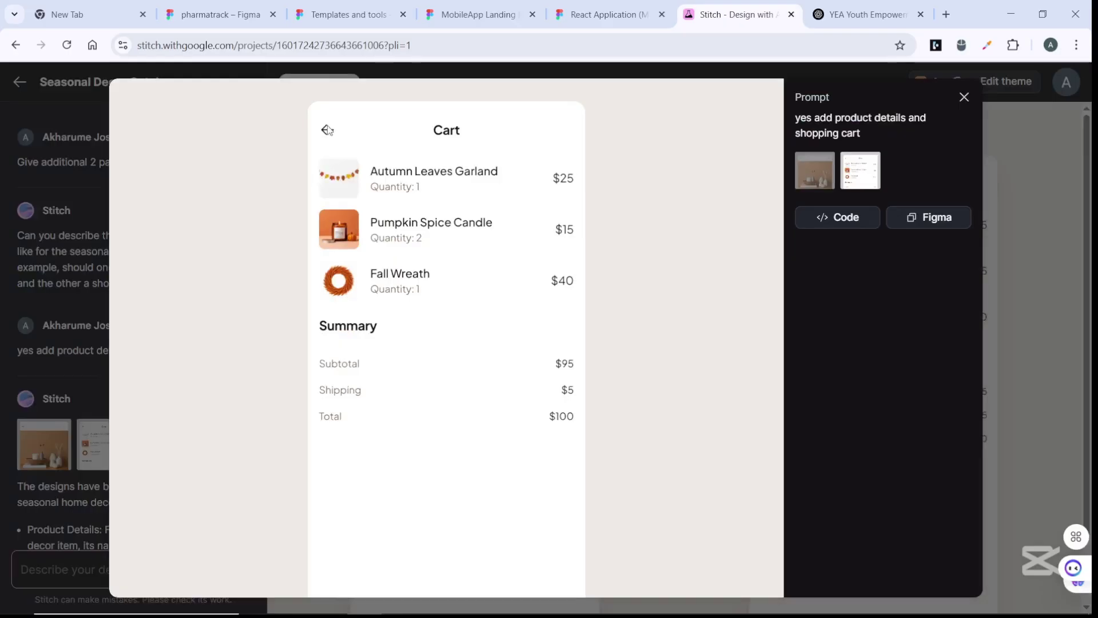
{"action": "left_click", "coordinate": [963, 100]}
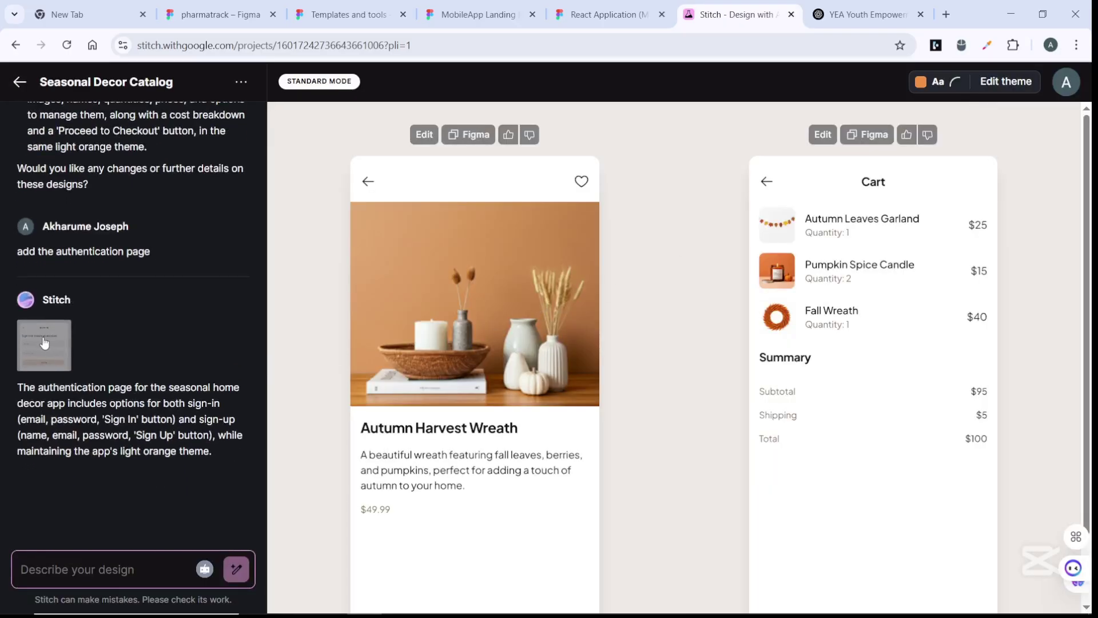
{"action": "left_click", "coordinate": [44, 342]}
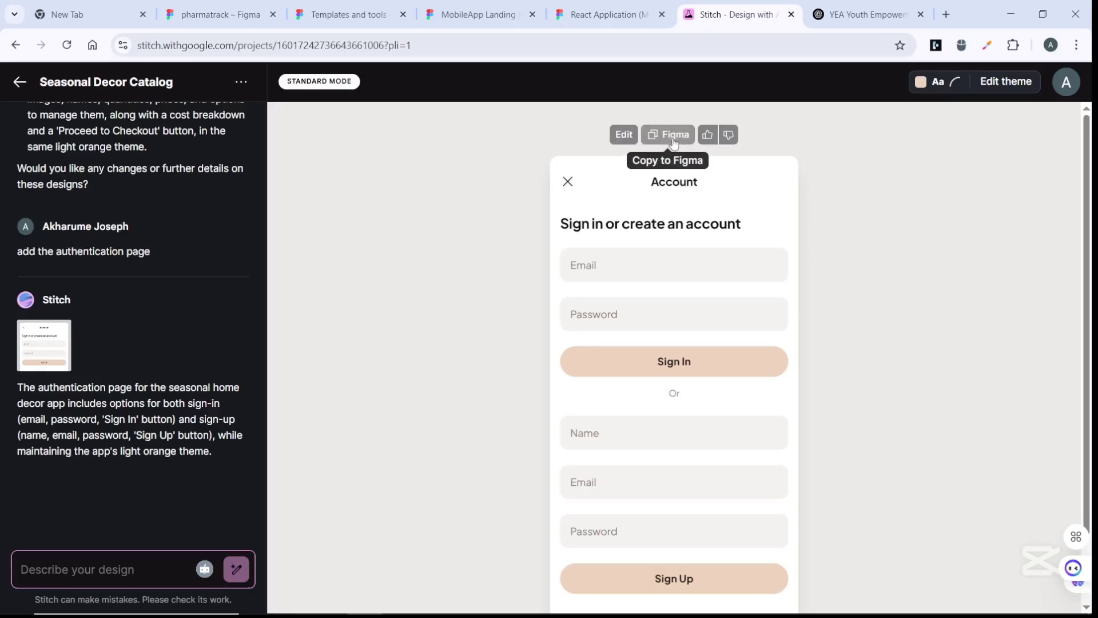
Copy the Account screen to the clipboard with the Copy to Figma button
{"action": "left_click", "coordinate": [674, 138]}
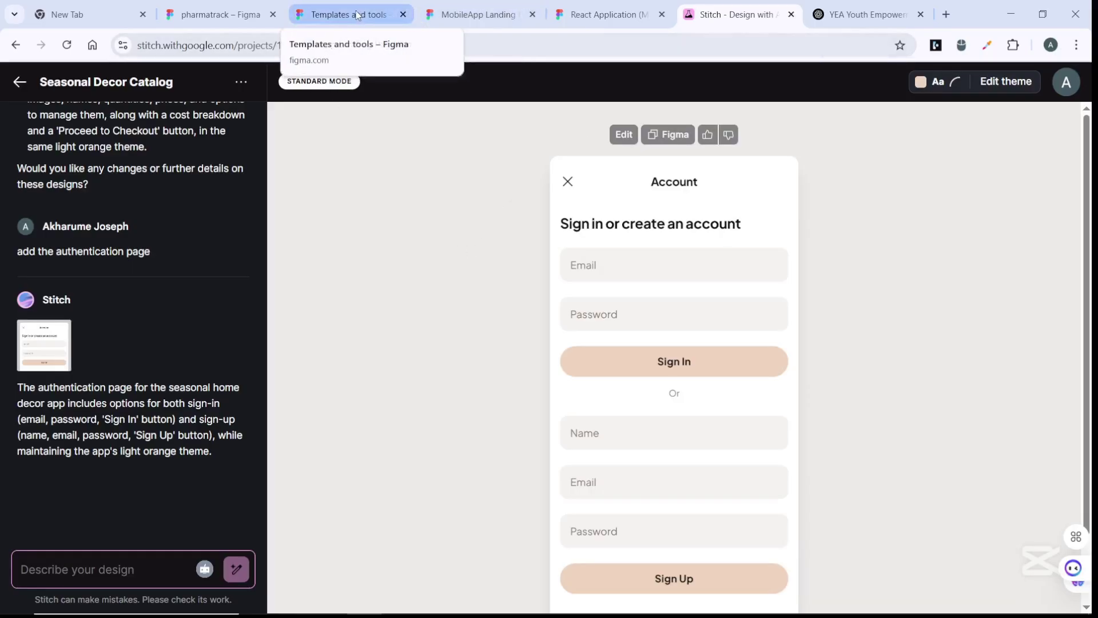
Paste the copied Stitch Account screen into a new Figma design file as a 390 × 844 frame
{"action": "left_click", "coordinate": [203, 10]}
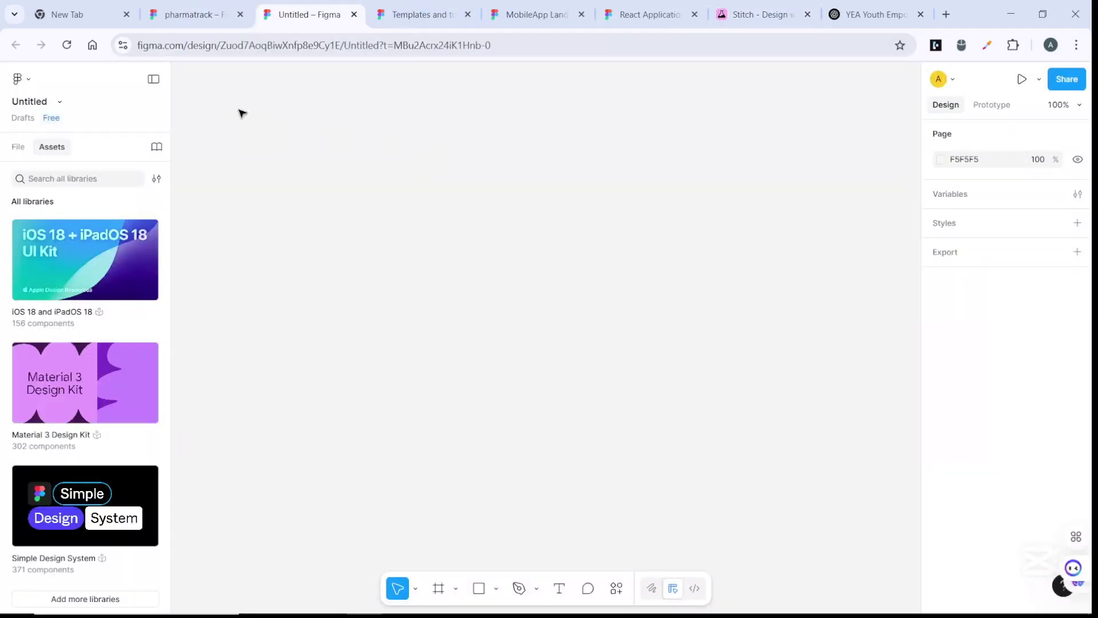
{"action": "right_click", "coordinate": [240, 109]}
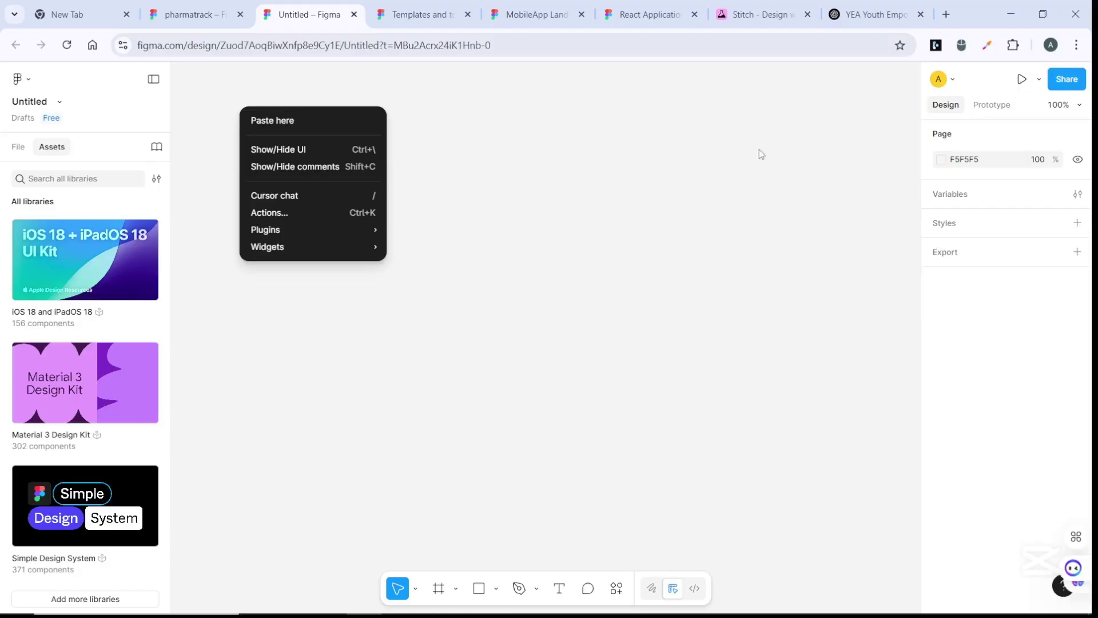
{"action": "left_click", "coordinate": [330, 121]}
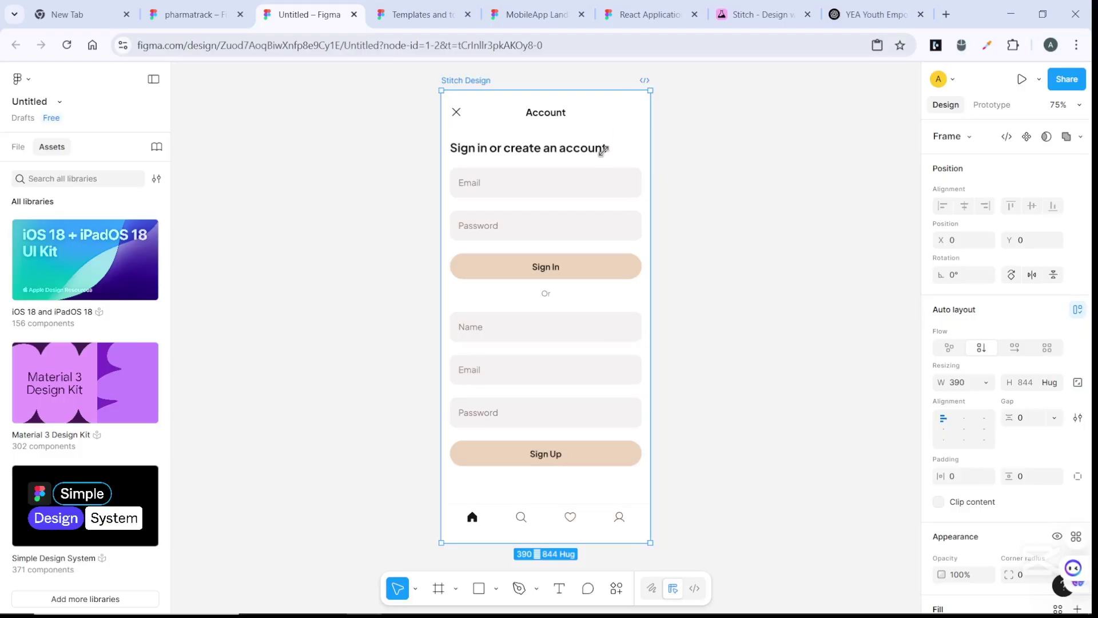
Resize the Account frame to 303 × 729 and settle it at the top left of the canvas
{"action": "left_click_drag", "start_coordinate": [650, 90], "coordinate": [648, 93]}
{"action": "key", "text": "ctrl+z"}
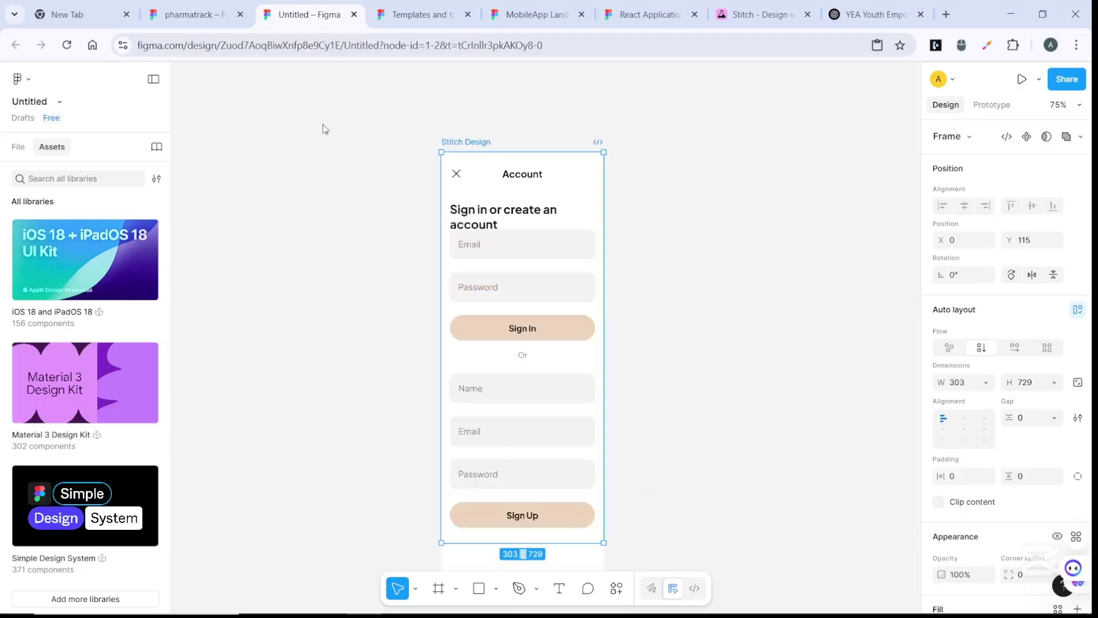
{"action": "key", "text": "Escape"}
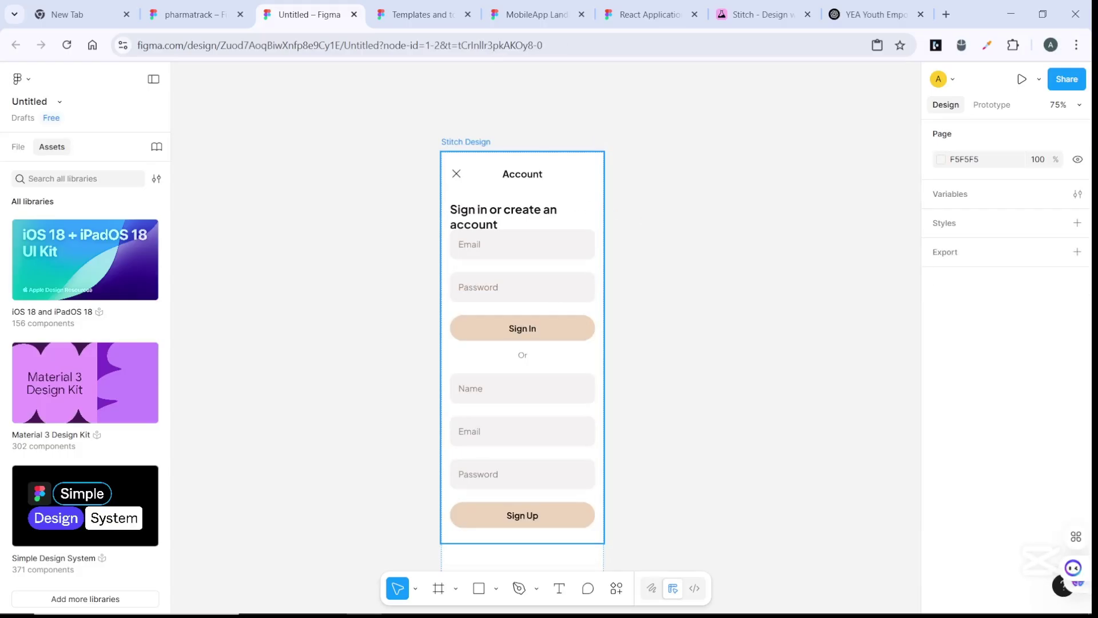
{"action": "key", "text": "ctrl+z"}
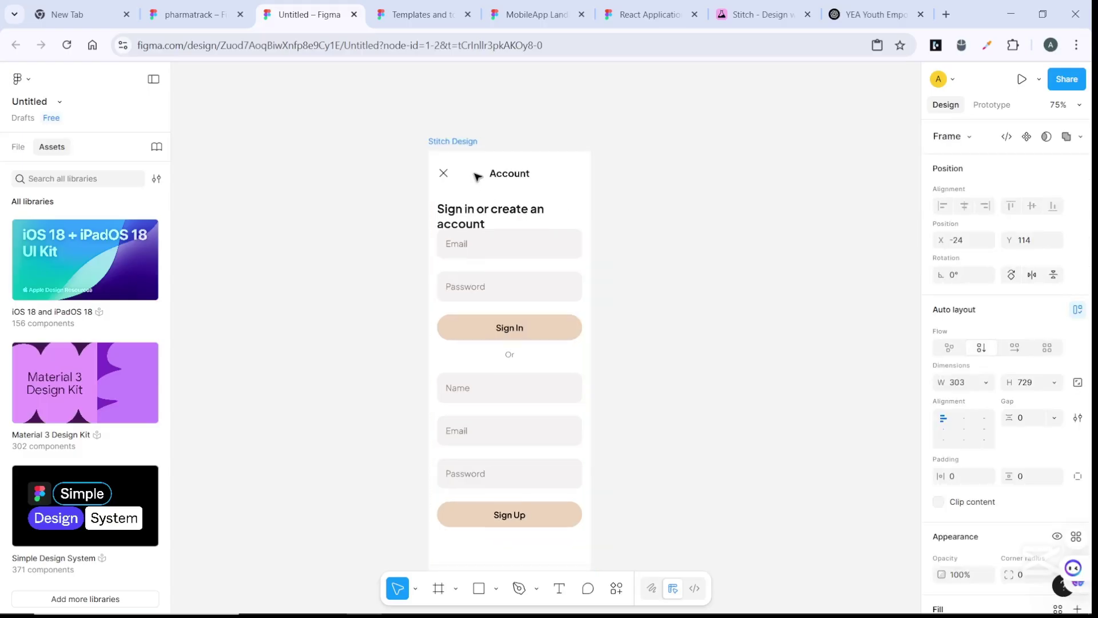
{"action": "key", "text": "ctrl+z"}
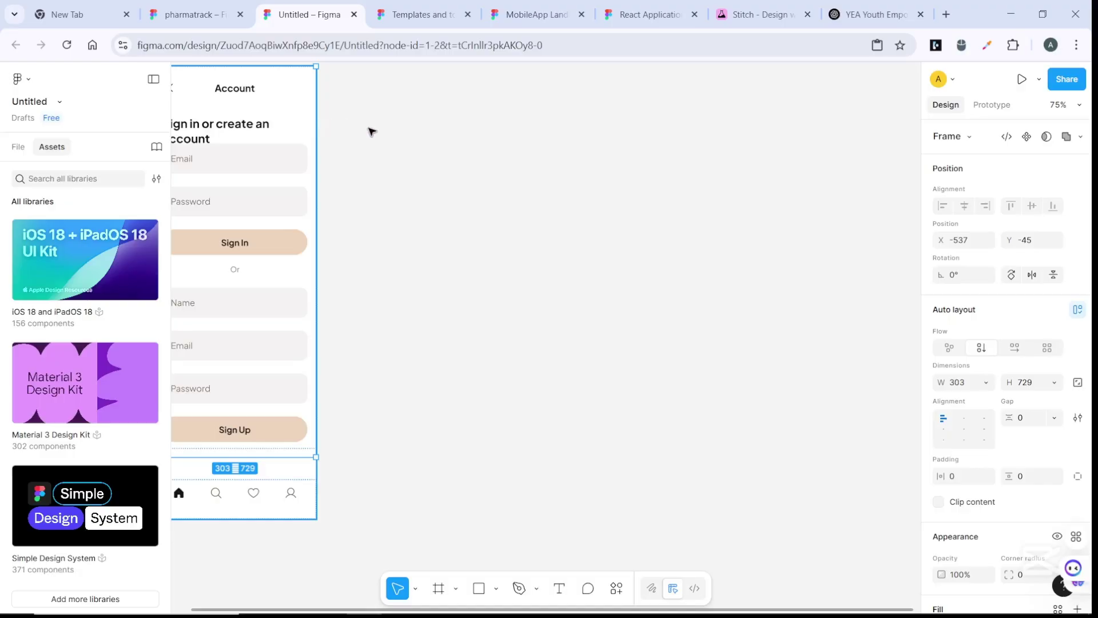
{"action": "key", "text": "ctrl+z"}
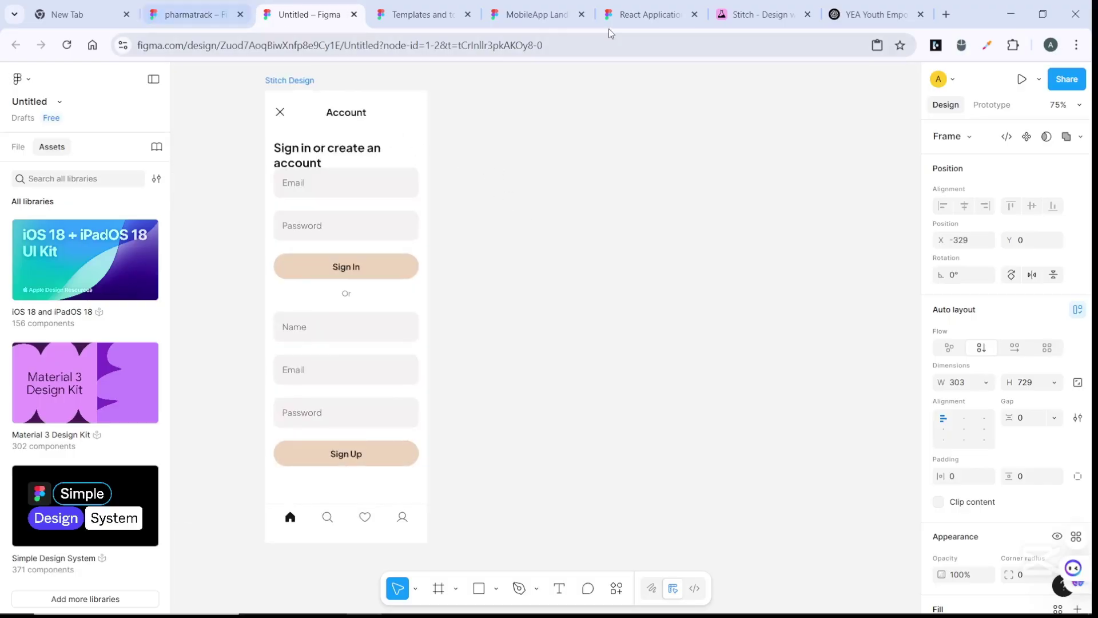
Copy the product detail design from Stitch for Figma
{"action": "left_click", "coordinate": [761, 12]}
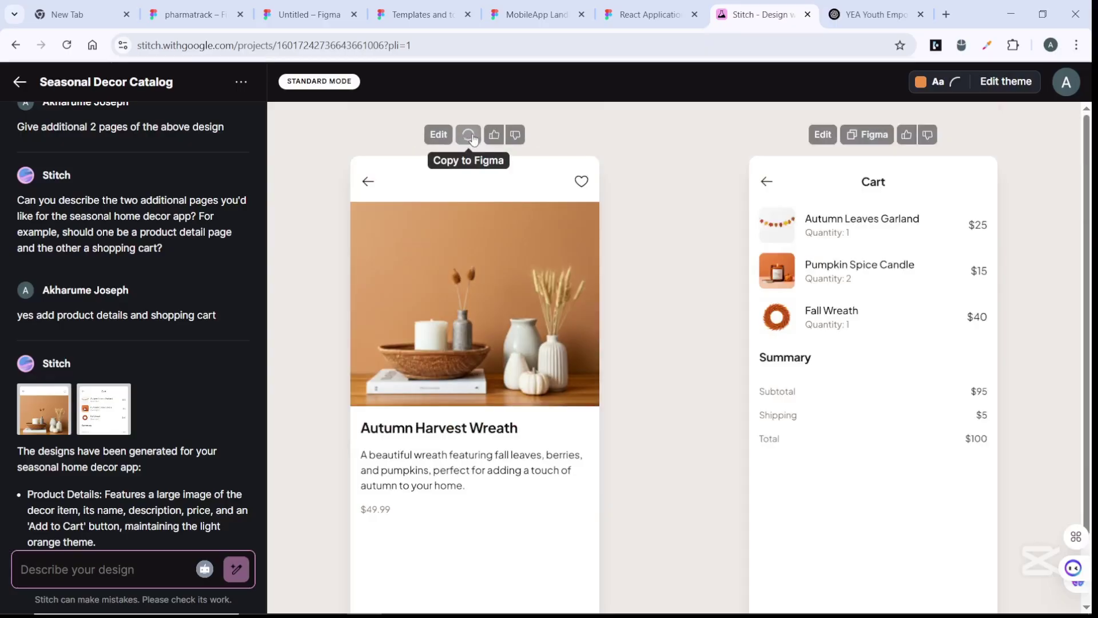
{"action": "left_click", "coordinate": [473, 136]}
{"action": "left_click", "coordinate": [309, 14]}
Paste two copies of the product detail screen, placing the first beside the Account frame
{"action": "right_click", "coordinate": [508, 124]}
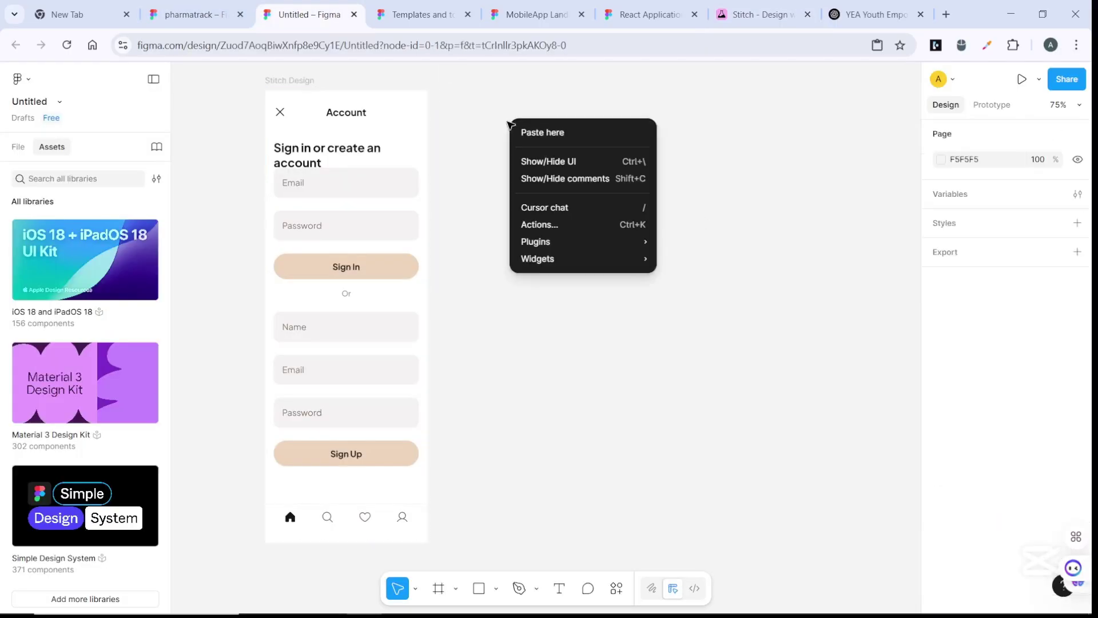
{"action": "left_click", "coordinate": [564, 130]}
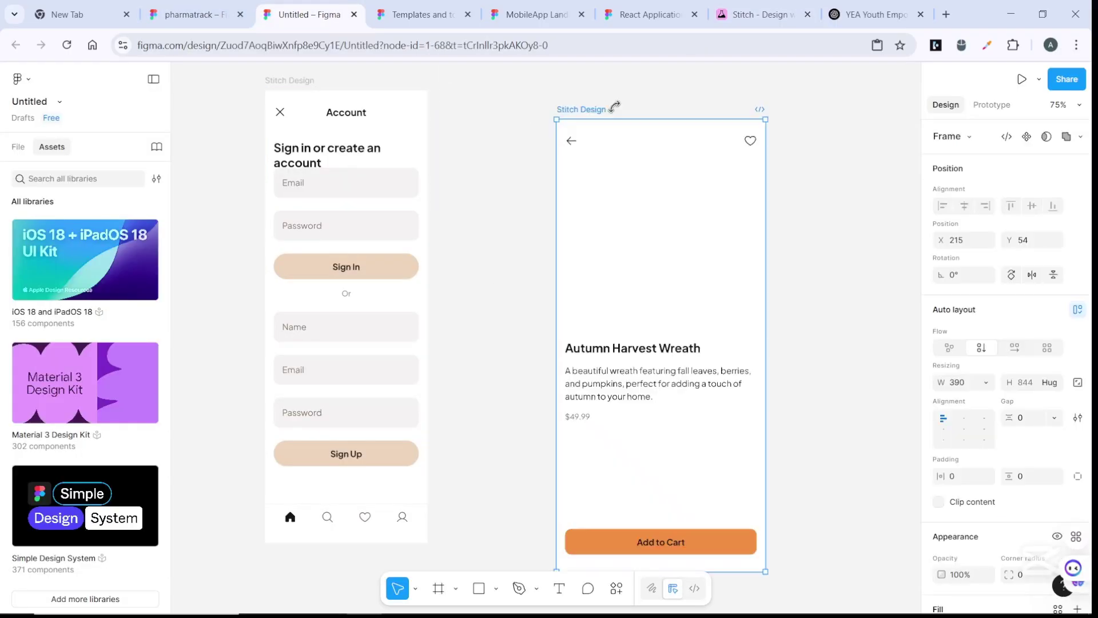
{"action": "left_click", "coordinate": [760, 14]}
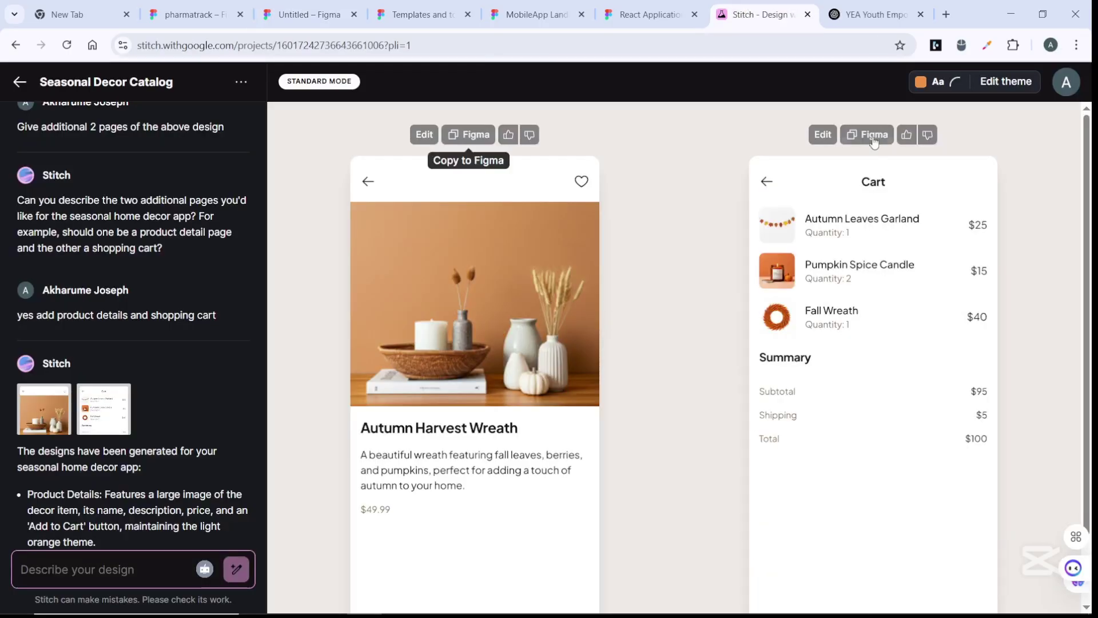
{"action": "left_click", "coordinate": [308, 14]}
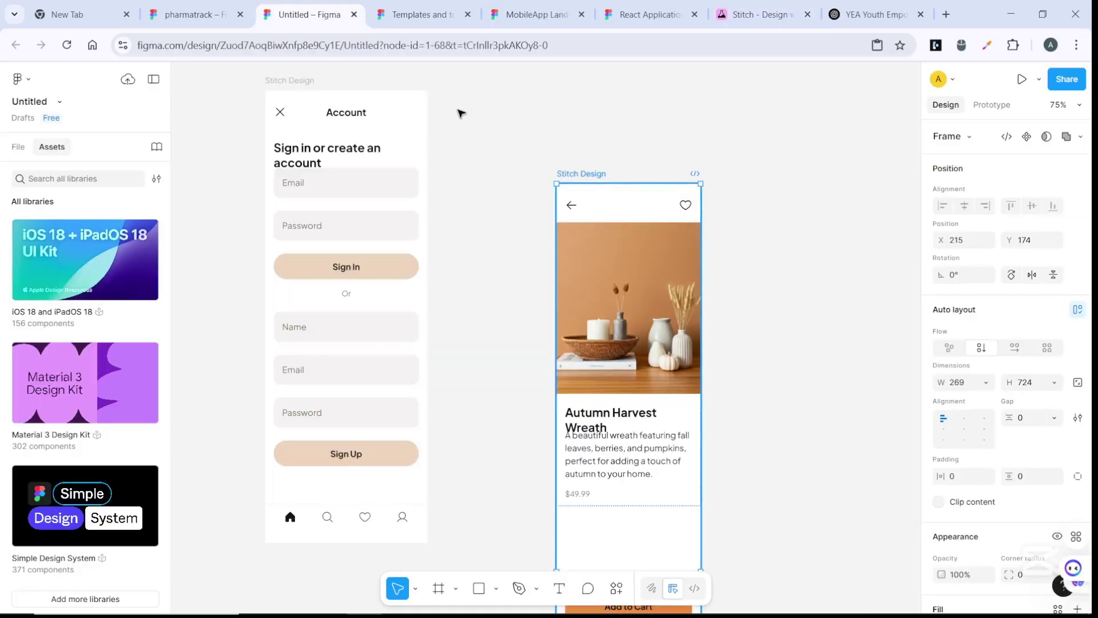
{"action": "left_click_drag", "start_coordinate": [609, 208], "coordinate": [488, 114]}
{"action": "right_click", "coordinate": [667, 135]}
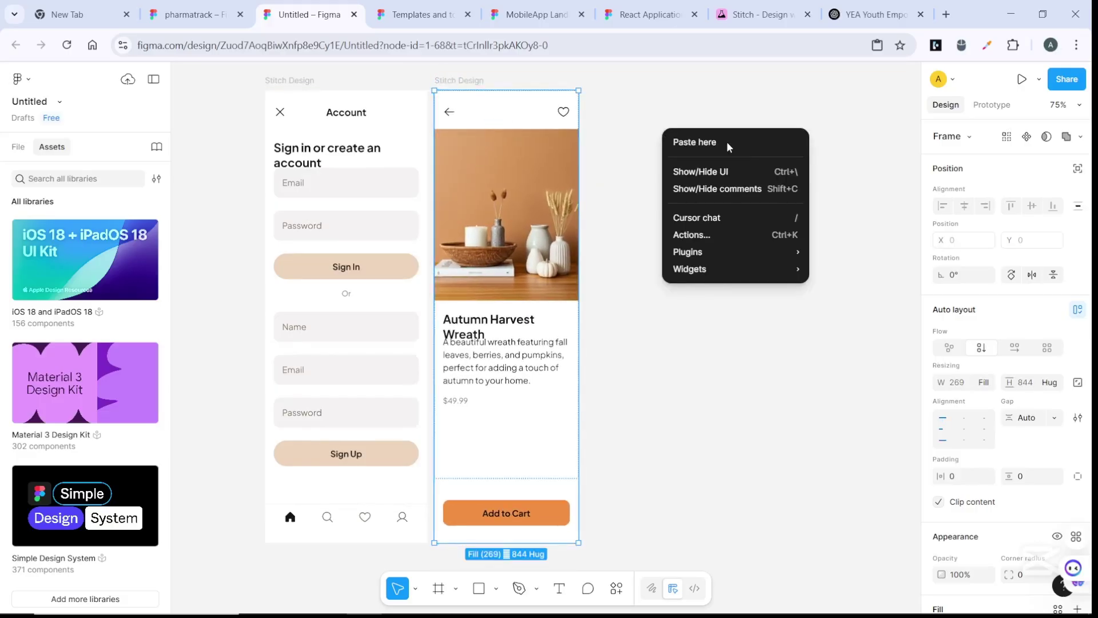
{"action": "left_click", "coordinate": [726, 142]}
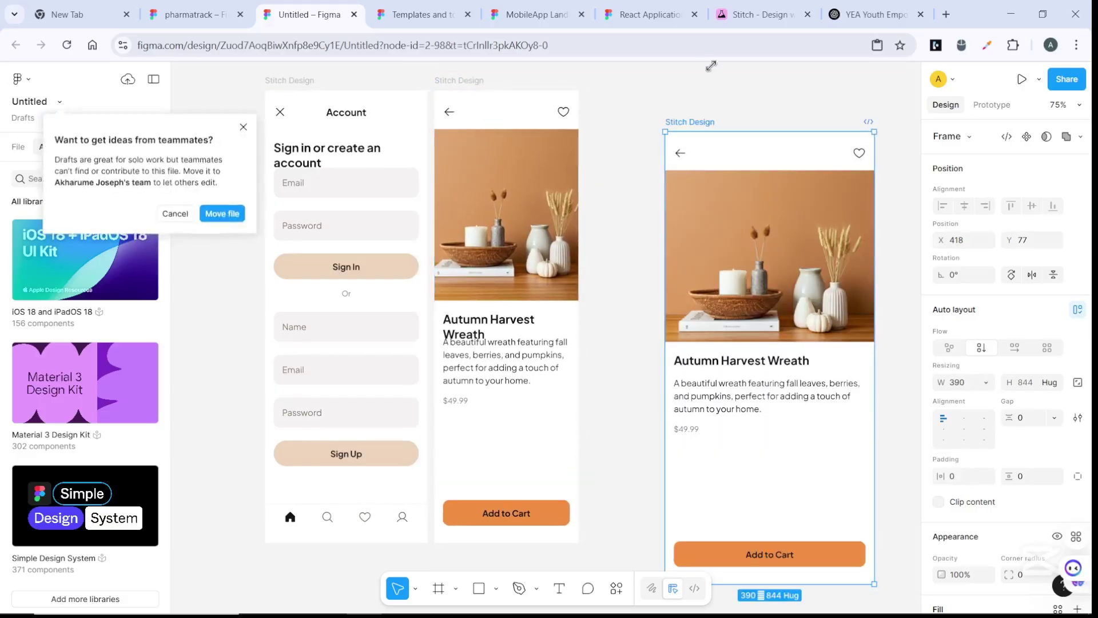
Copy the Seasonal Decor catalog design from Stitch for Figma
{"action": "left_click", "coordinate": [761, 14]}
{"action": "scroll", "coordinate": [131, 286], "scroll_direction": "up", "scroll_amount": 5}
{"action": "left_click", "coordinate": [44, 296]}
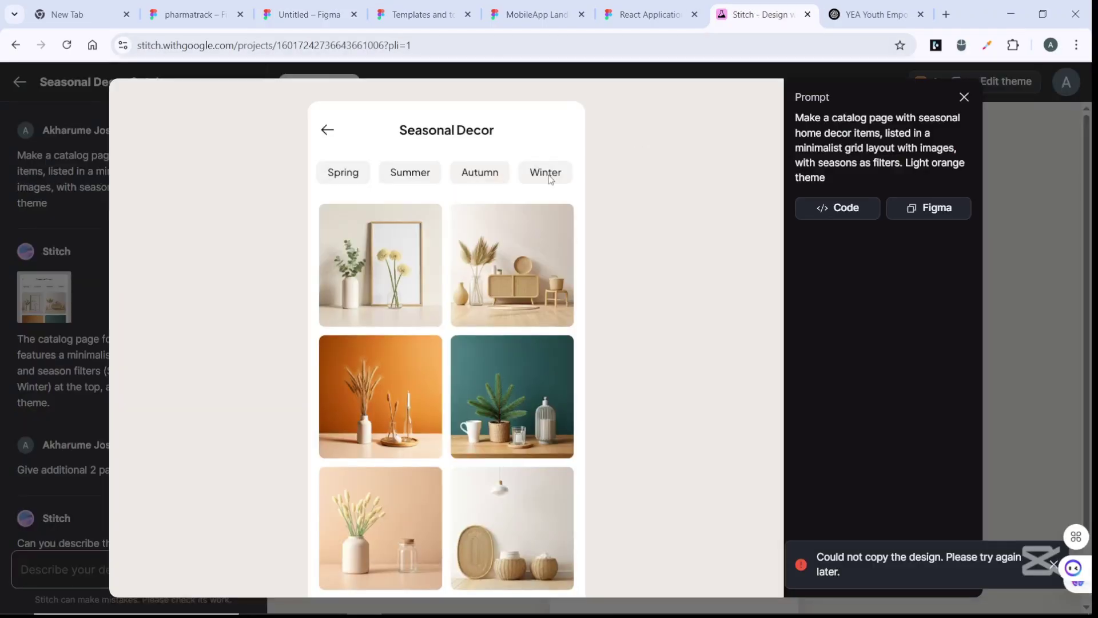
{"action": "left_click", "coordinate": [928, 208]}
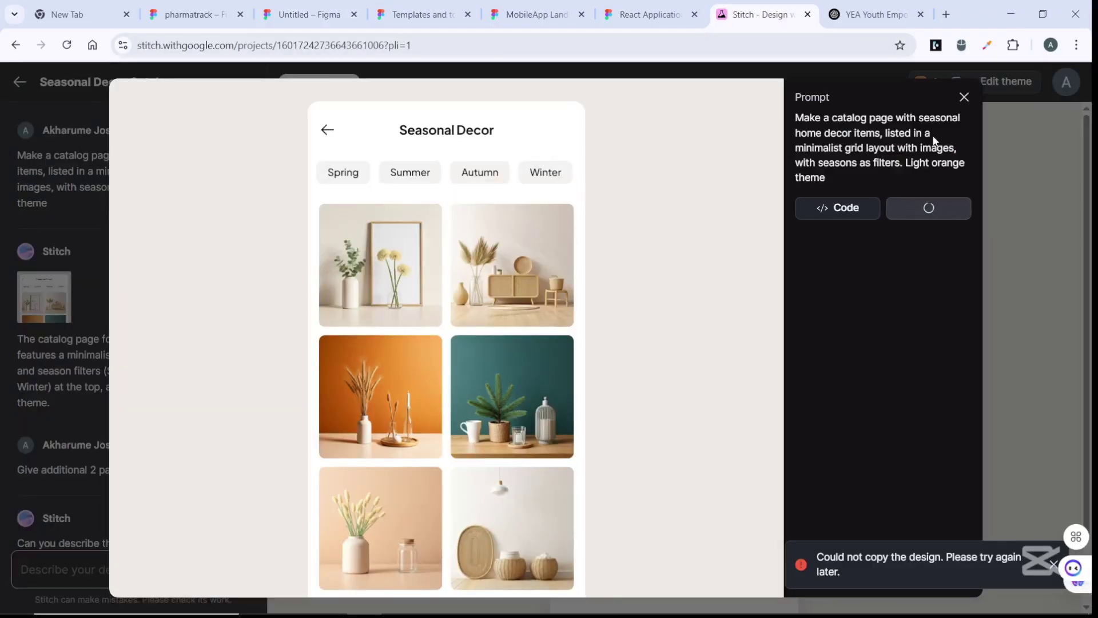
{"action": "left_click", "coordinate": [965, 96]}
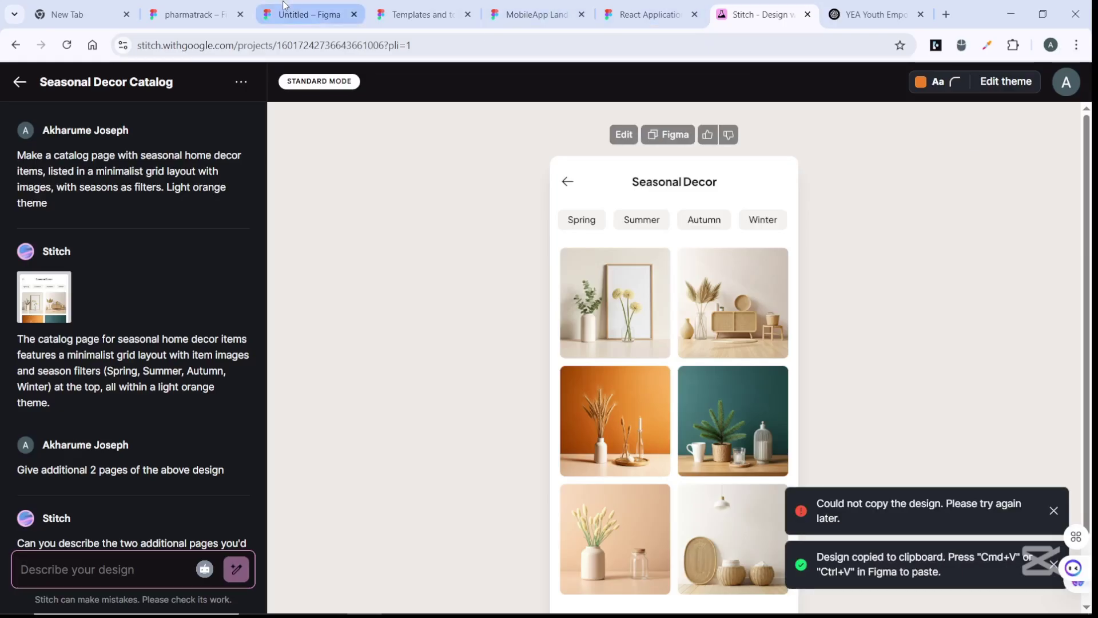
{"action": "left_click", "coordinate": [309, 14]}
Move the second Autumn Harvest Wreath product copy into the row as the third screen
{"action": "key", "text": "ctrl+v"}
{"action": "left_click_drag", "start_coordinate": [709, 213], "coordinate": [646, 111]}
{"action": "right_click", "coordinate": [800, 112]}
{"action": "left_click", "coordinate": [825, 115]}
{"action": "left_click", "coordinate": [827, 117]}
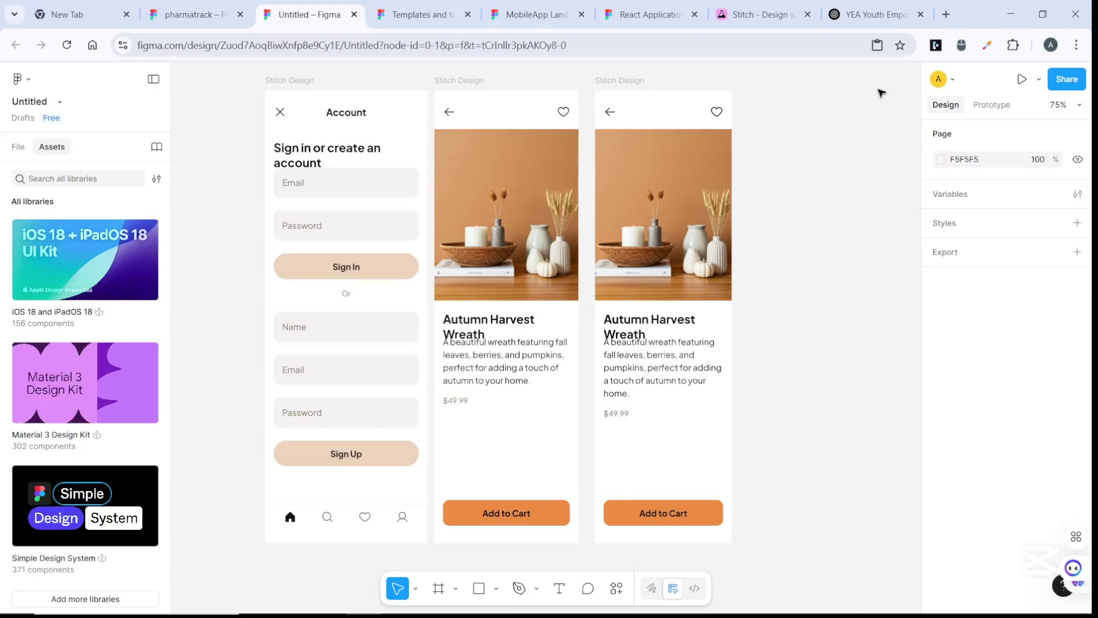
Paste the Seasonal Decor catalog screen, resize it to 344 × 792, and place it fourth
{"action": "right_click", "coordinate": [804, 121]}
{"action": "left_click", "coordinate": [829, 131]}
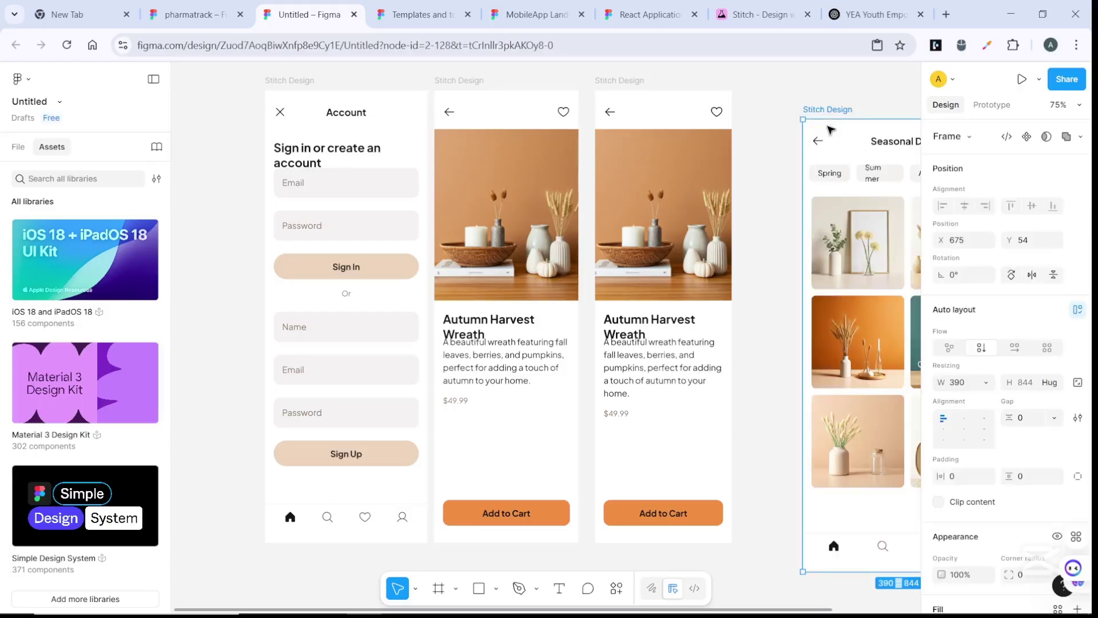
{"action": "left_click_drag", "start_coordinate": [849, 123], "coordinate": [715, 98]}
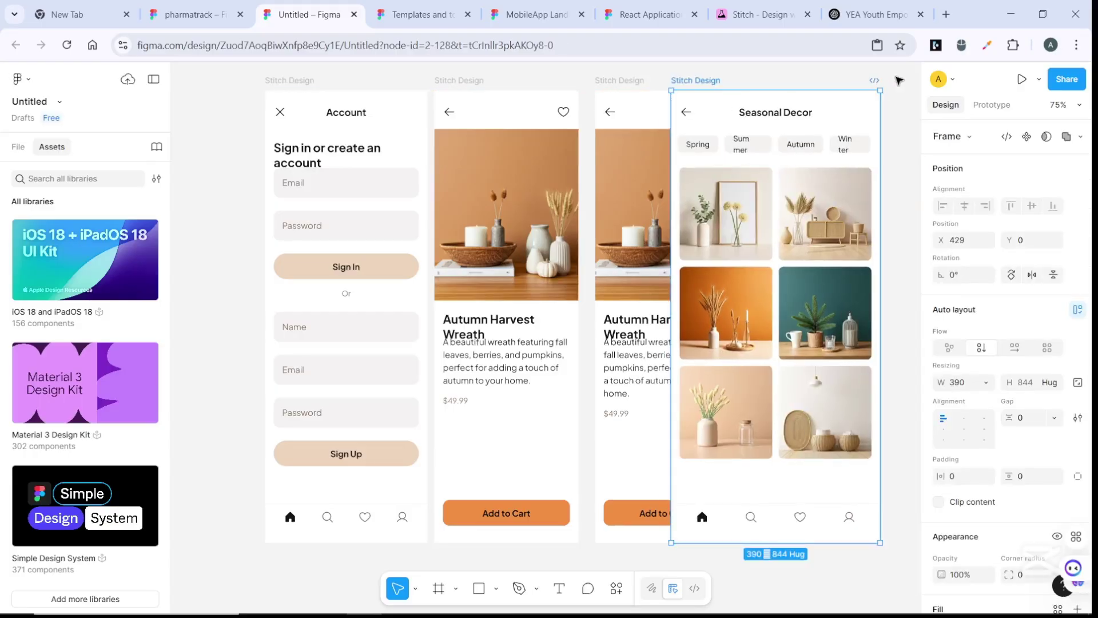
{"action": "left_click", "coordinate": [886, 93]}
{"action": "left_click", "coordinate": [676, 539]}
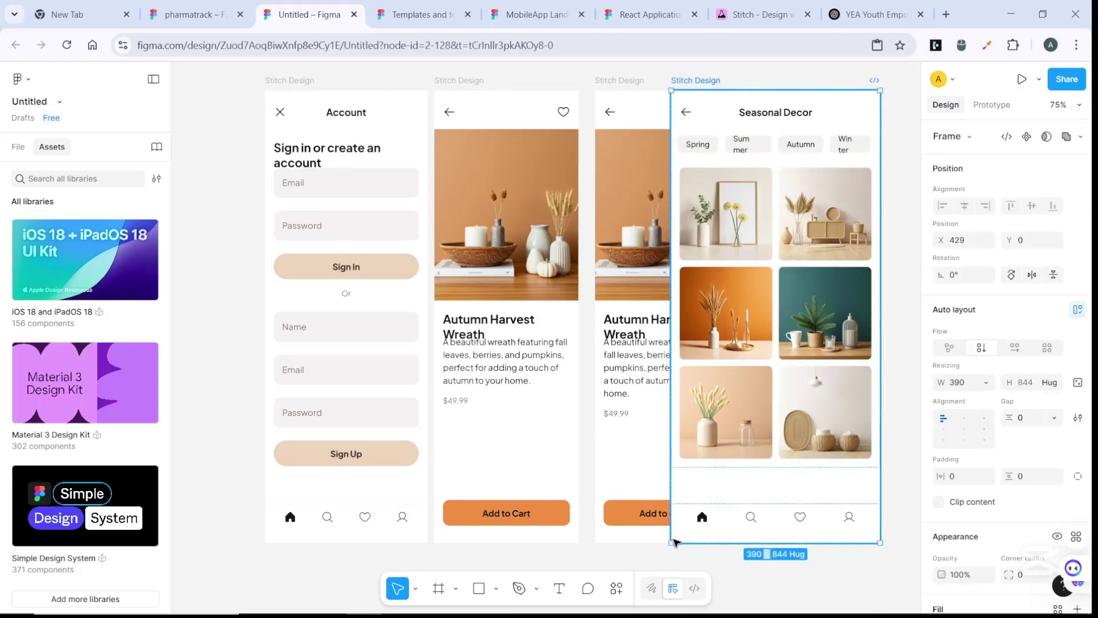
{"action": "left_click_drag", "start_coordinate": [878, 90], "coordinate": [854, 120]}
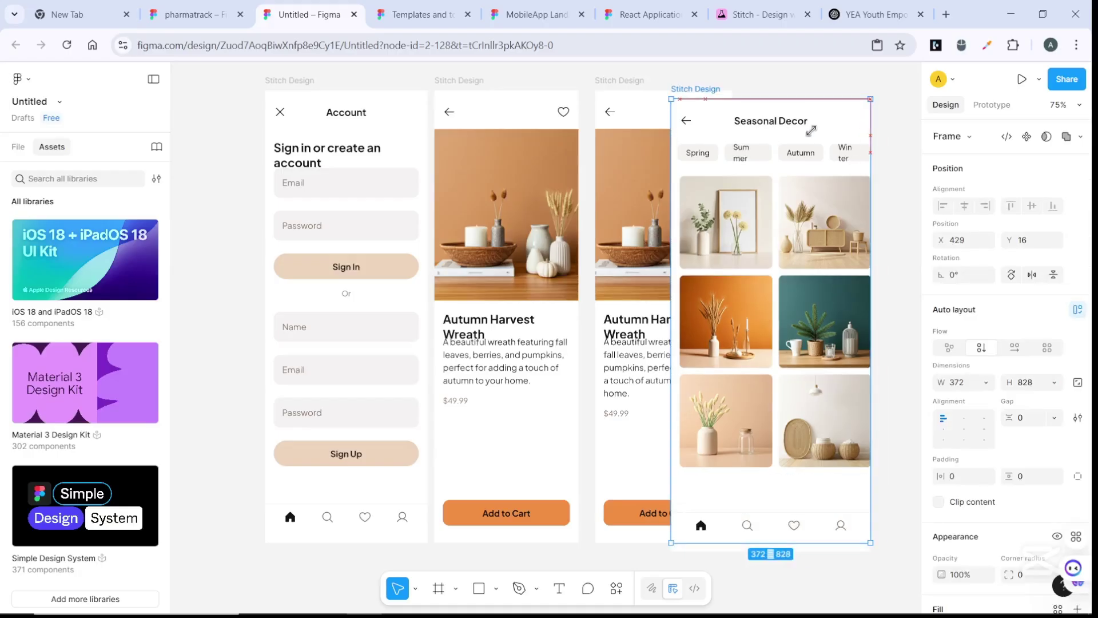
{"action": "left_click_drag", "start_coordinate": [759, 199], "coordinate": [815, 175]}
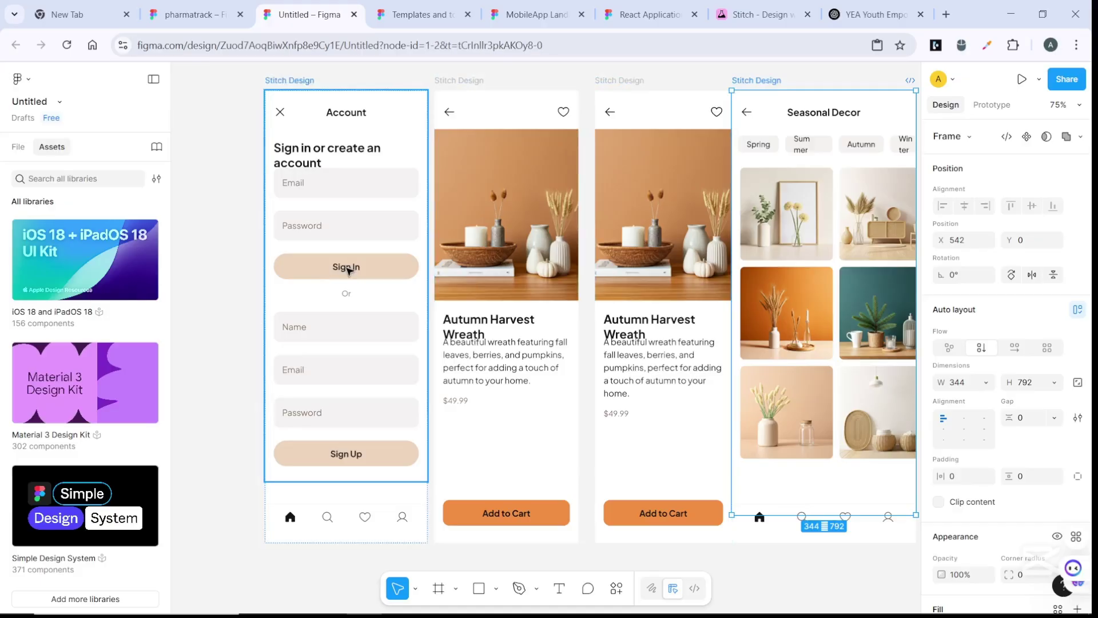
{"action": "left_click", "coordinate": [357, 234]}
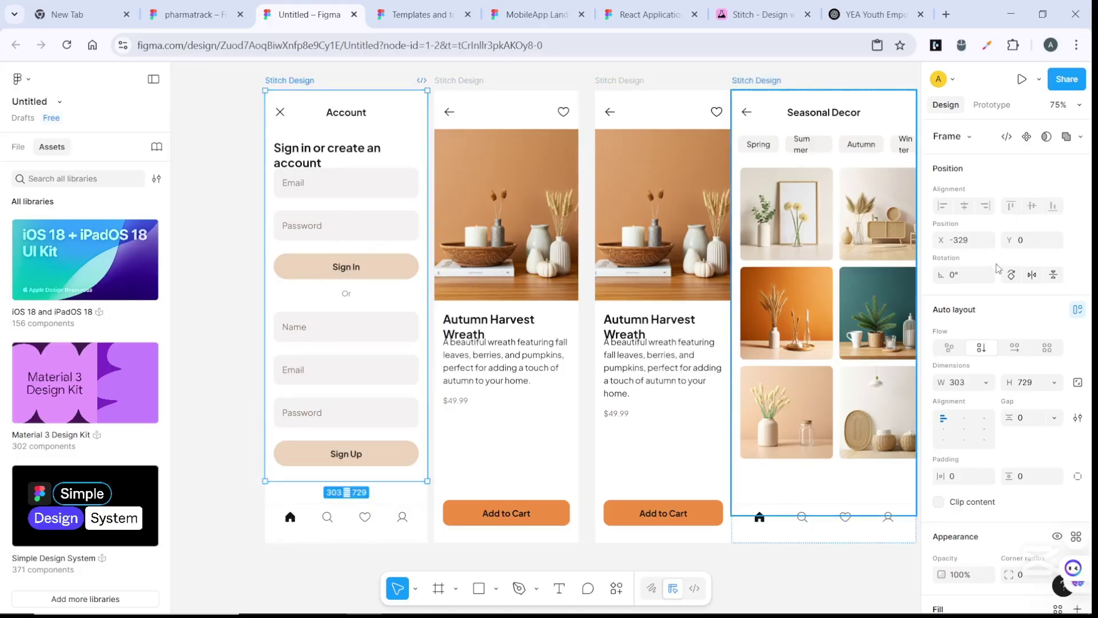
{"action": "left_click", "coordinate": [986, 383]}
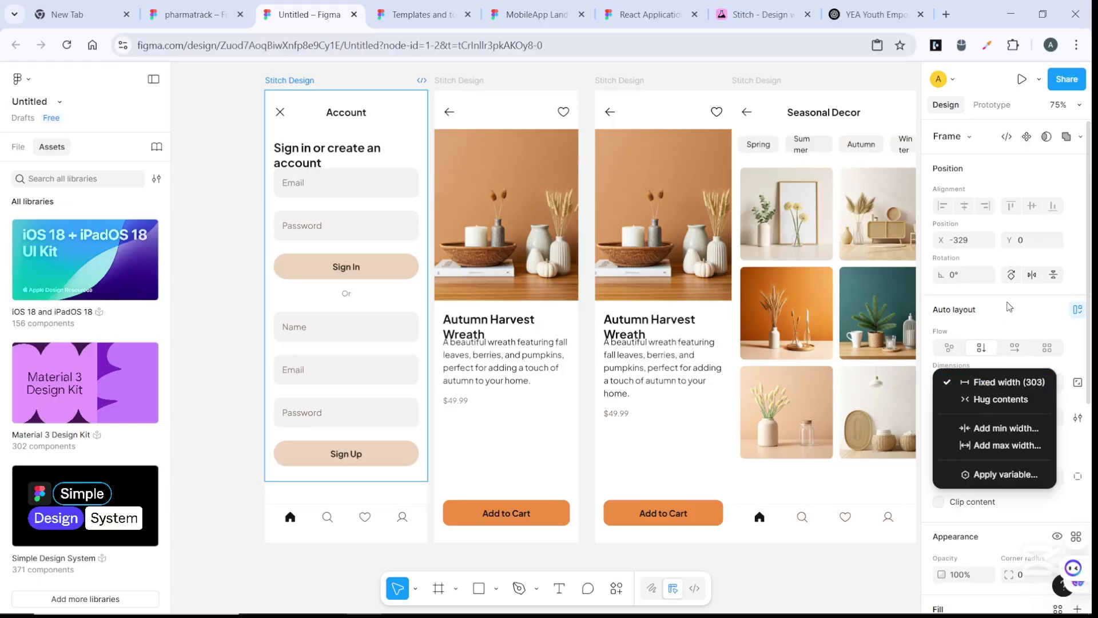
{"action": "key", "text": "Escape"}
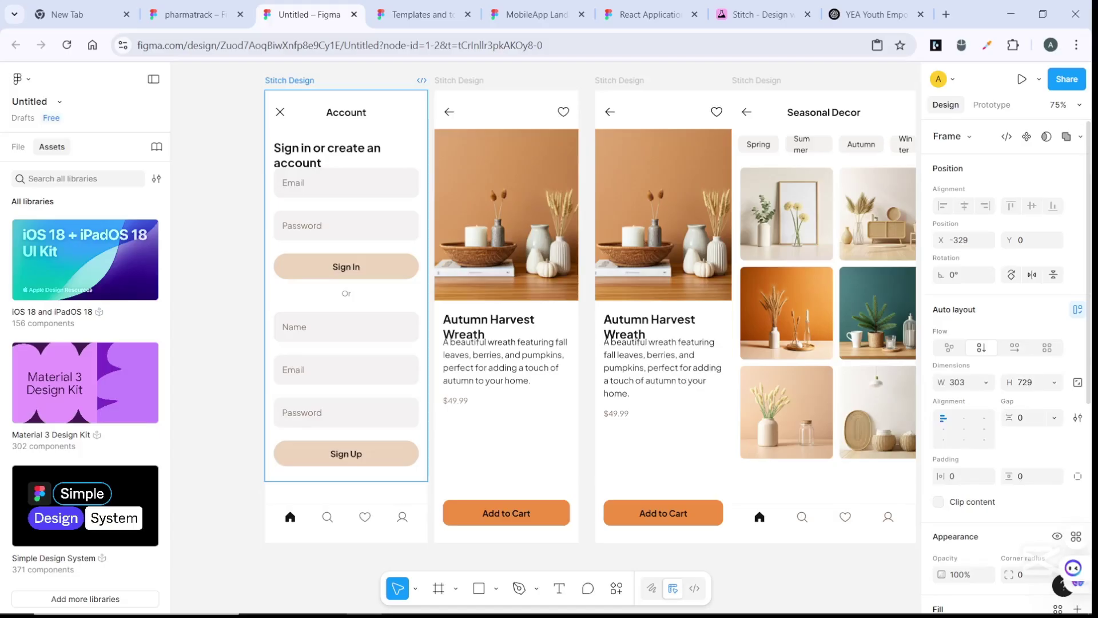
{"action": "left_click", "coordinate": [1056, 385]}
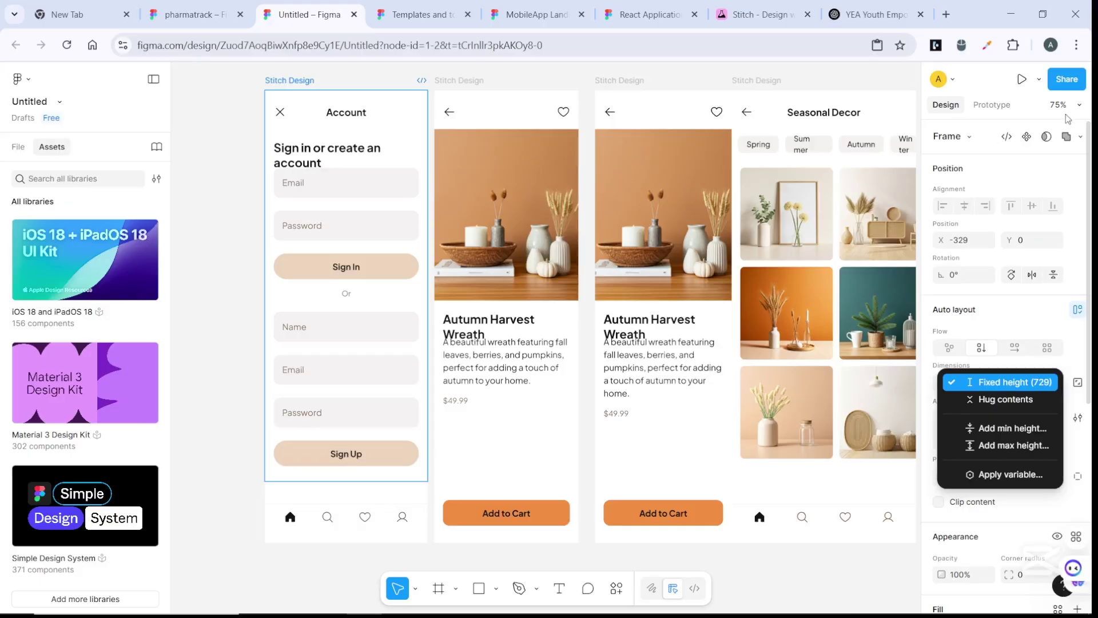
{"action": "key", "text": "Escape"}
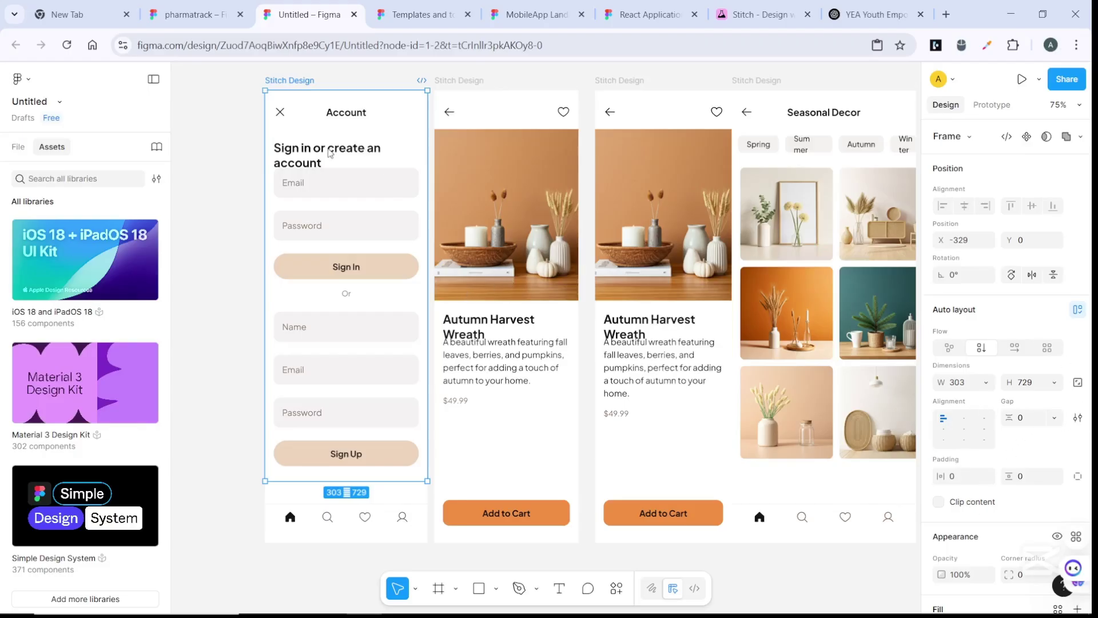
{"action": "left_click", "coordinate": [352, 177]}
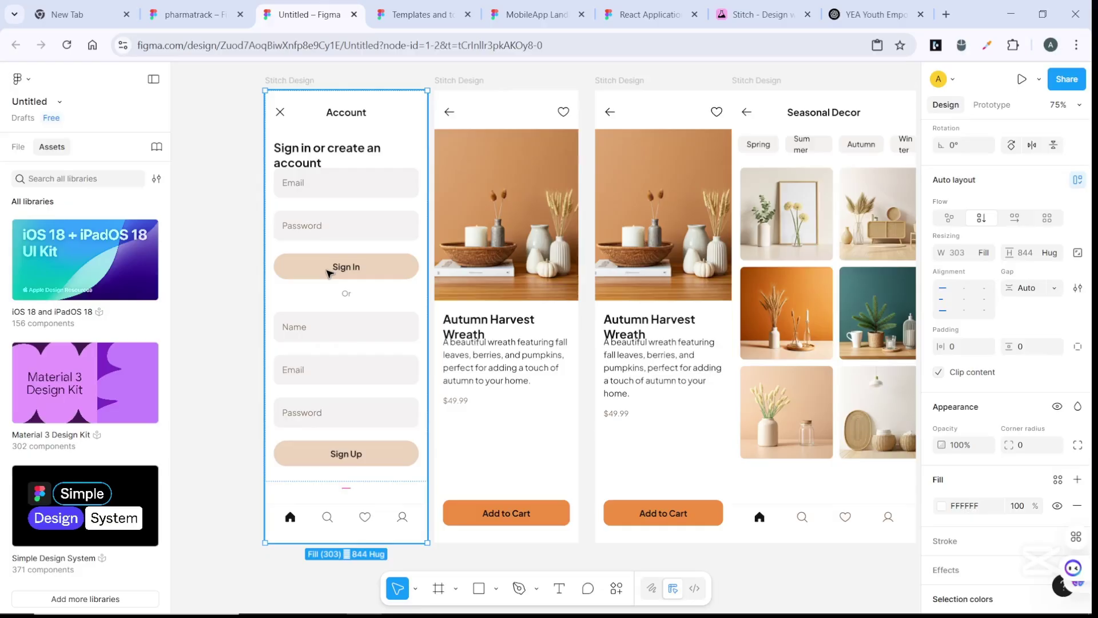
{"action": "left_click", "coordinate": [185, 15]}
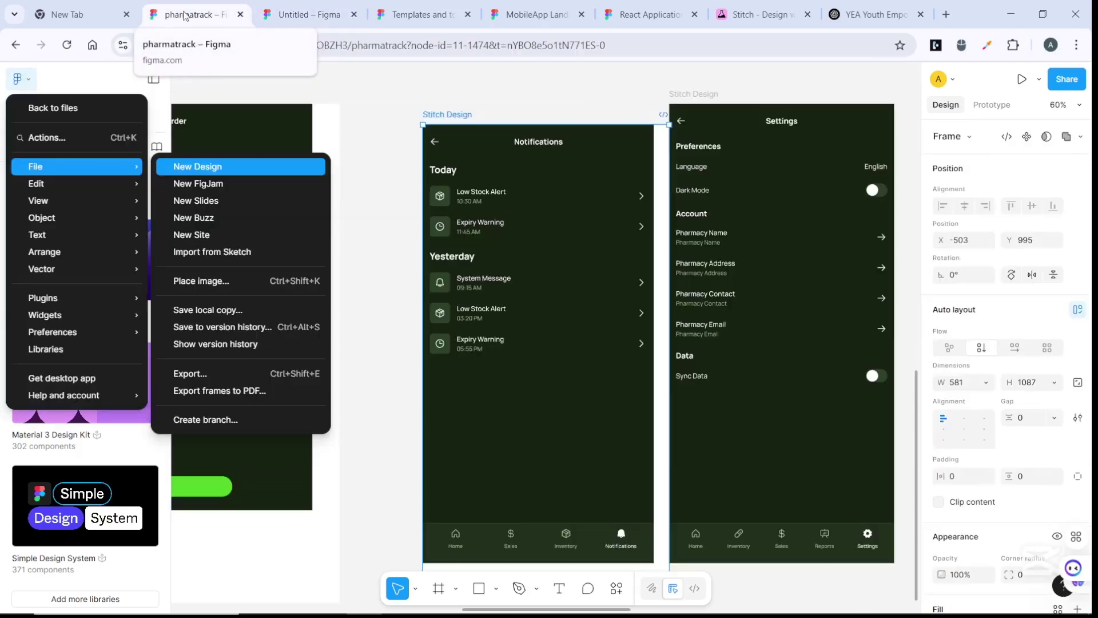
{"action": "left_click", "coordinate": [749, 301]}
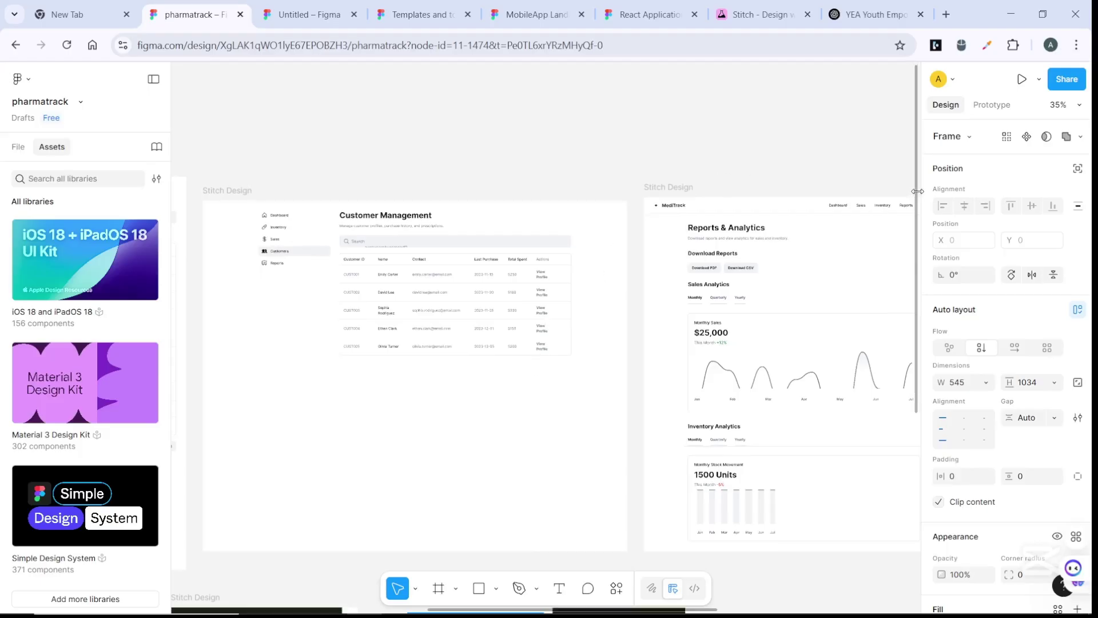
{"action": "scroll", "coordinate": [913, 194], "scroll_direction": "down", "scroll_amount": 1}
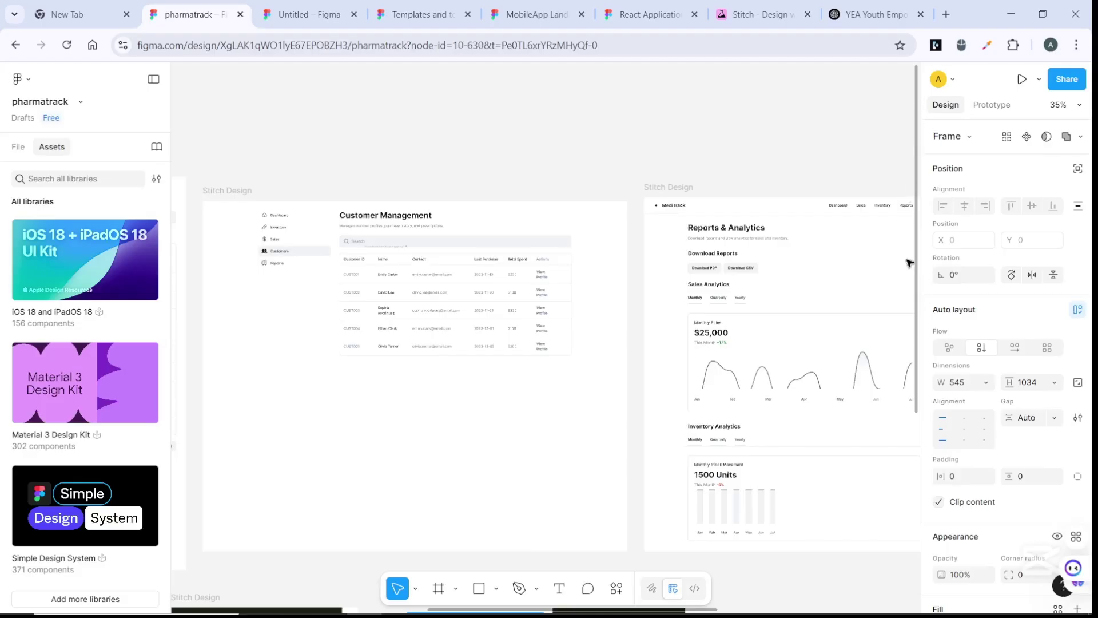
{"action": "scroll", "coordinate": [918, 366], "scroll_direction": "down", "scroll_amount": 6}
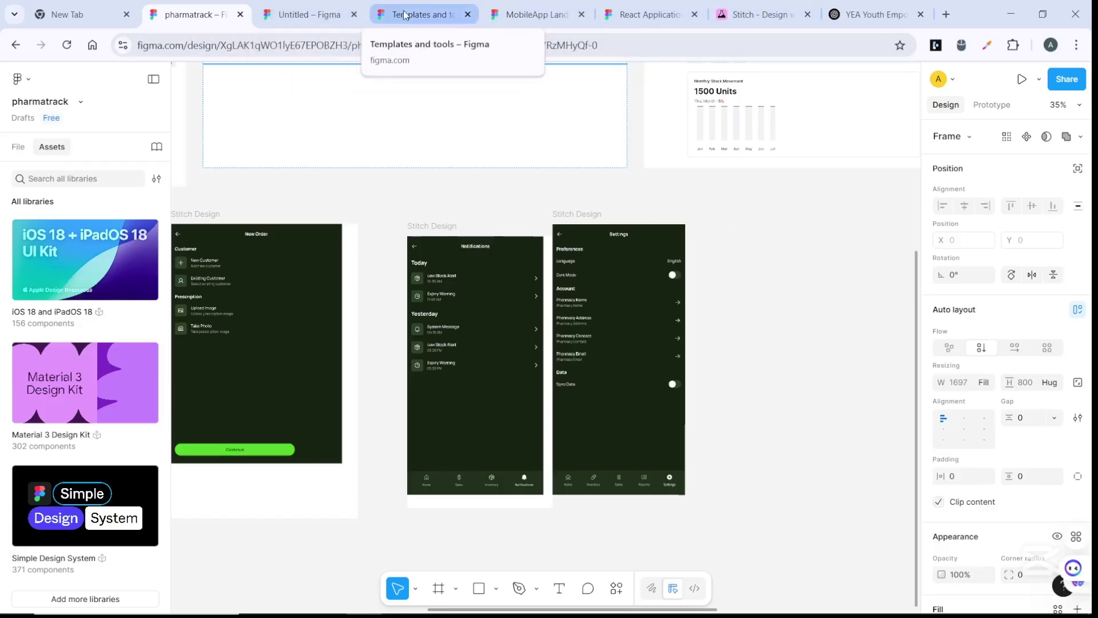
{"action": "left_click", "coordinate": [298, 9]}
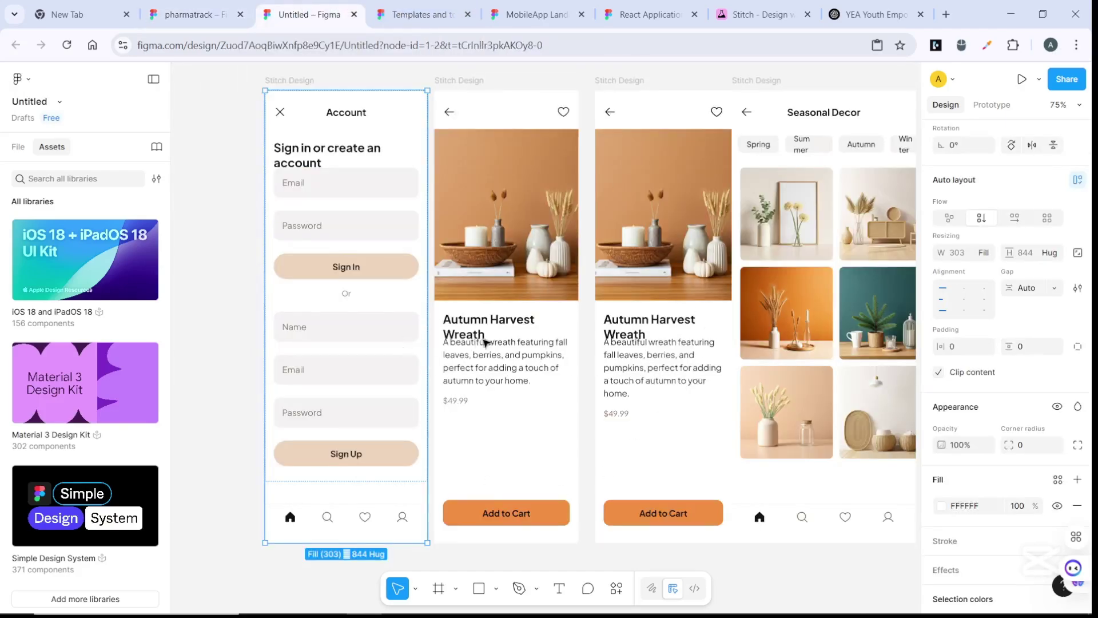
{"action": "key", "text": "Tab"}
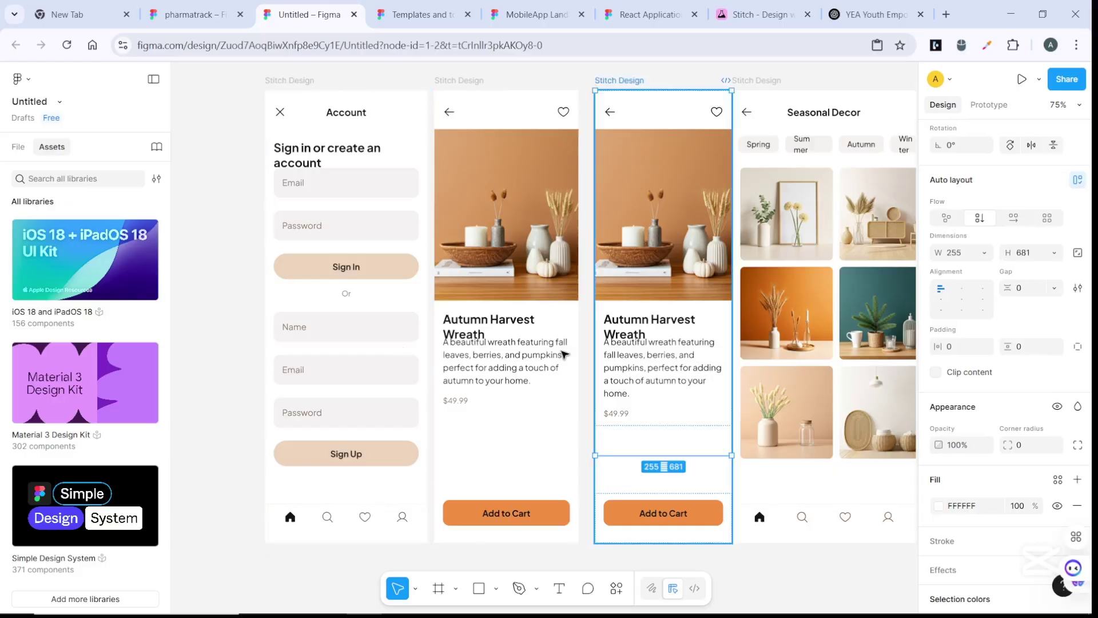